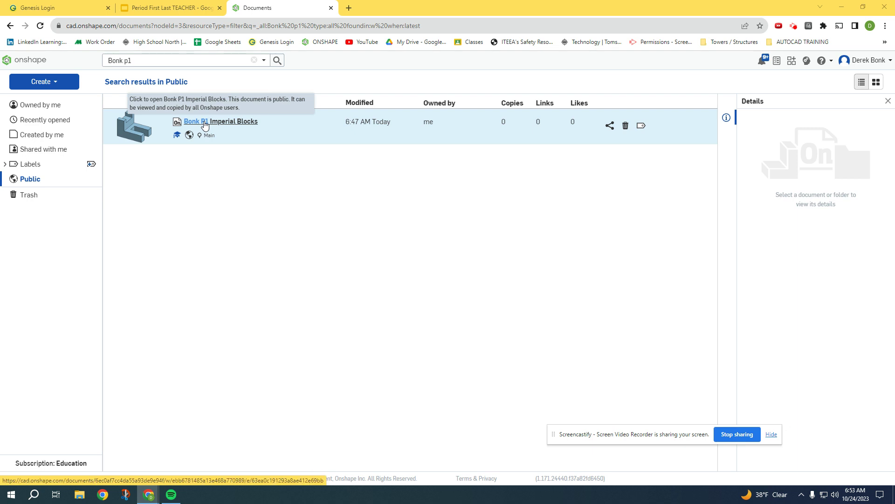
# Copy the workspace of the P1 Imperial Blocks document to a new document, keeping the suggested copy name.
pyautogui.click(206, 123)
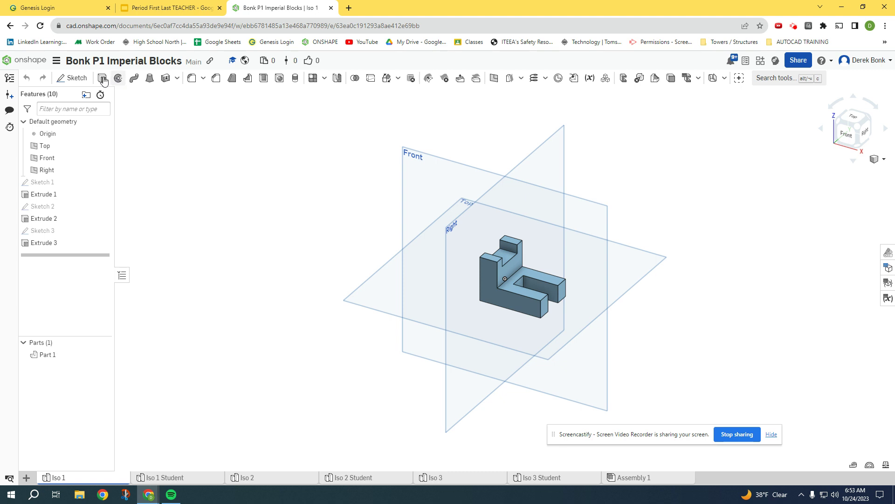
pyautogui.click(16, 67)
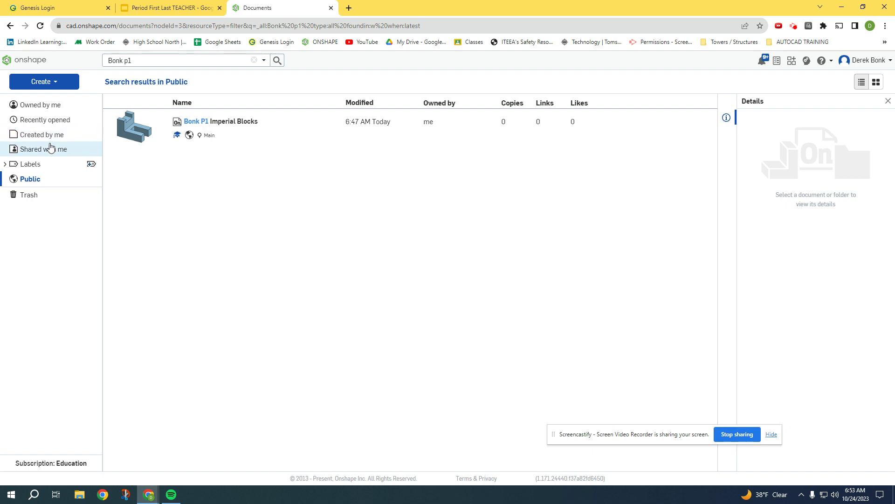
pyautogui.click(52, 104)
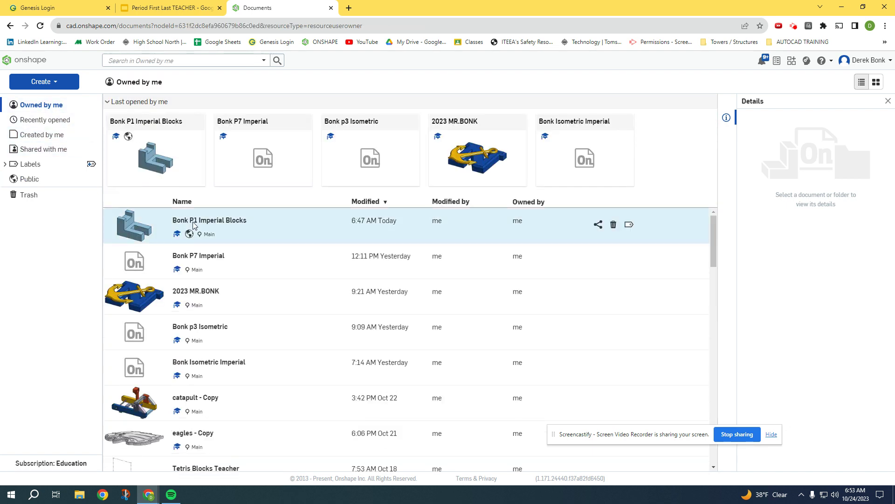
pyautogui.rightClick(195, 225)
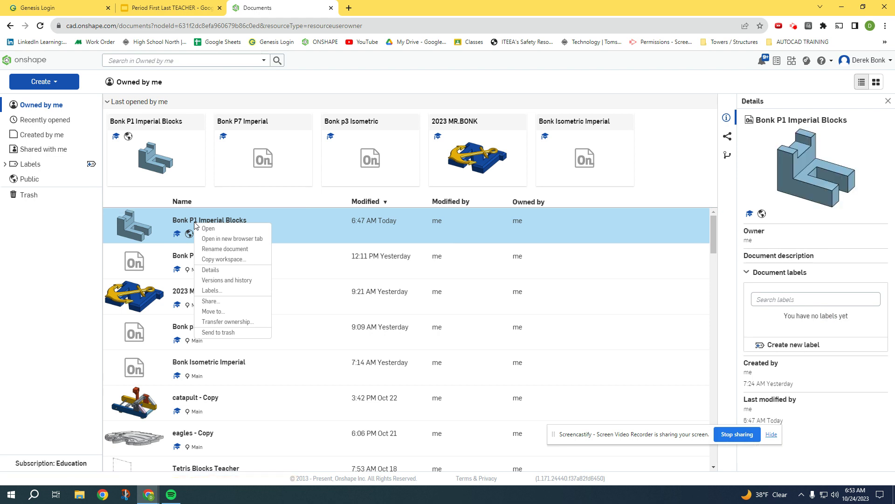
pyautogui.click(209, 263)
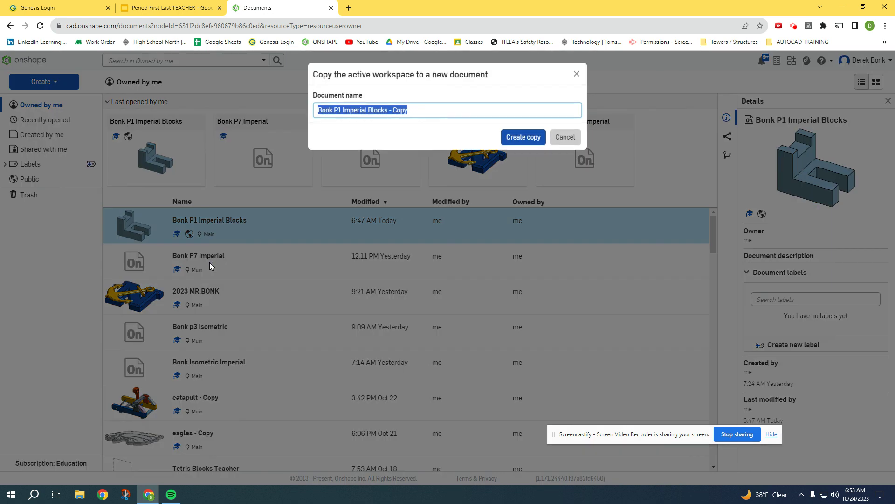
pyautogui.click(518, 140)
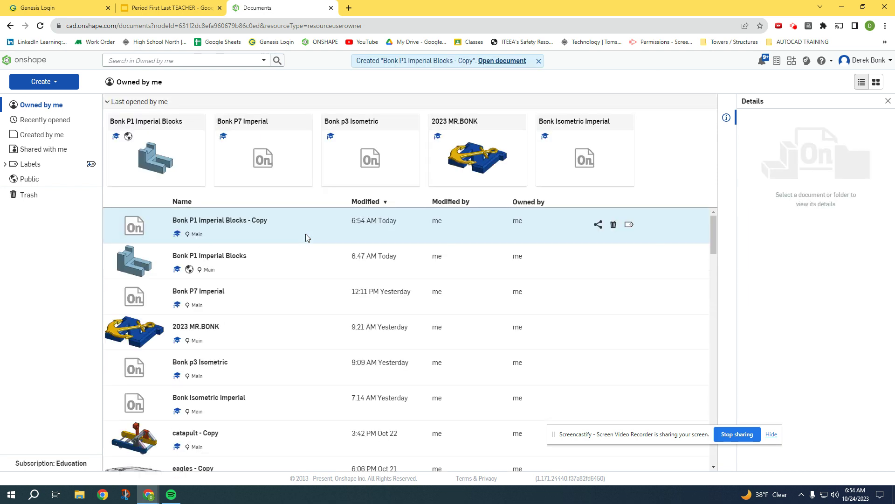
# Open the newly created copy of the P1 Imperial Blocks document.
pyautogui.rightClick(184, 260)
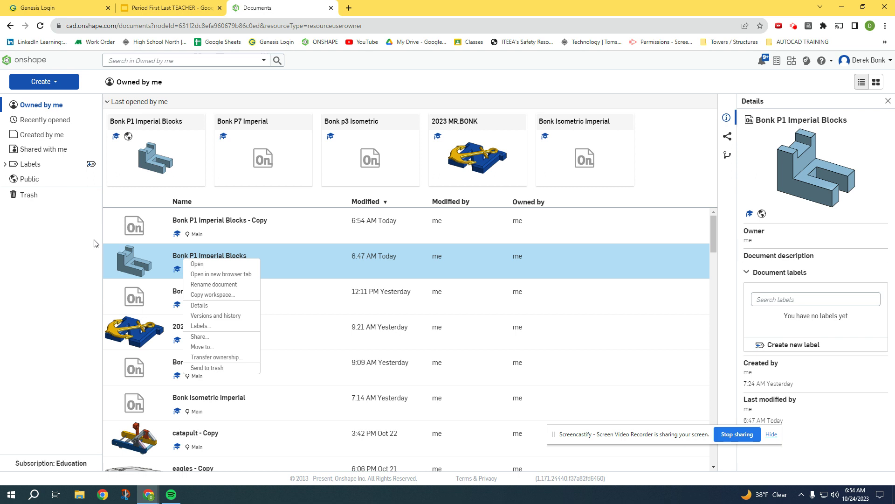
pyautogui.click(181, 231)
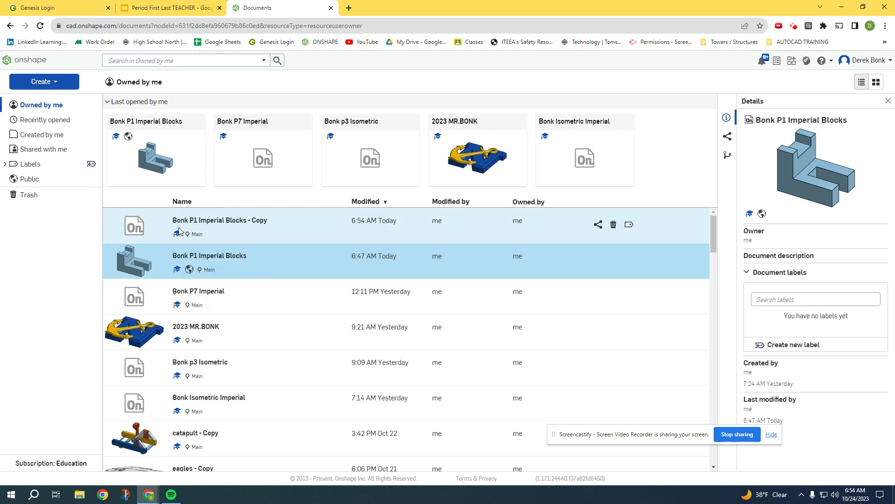
pyautogui.click(178, 224)
pyautogui.click(191, 225)
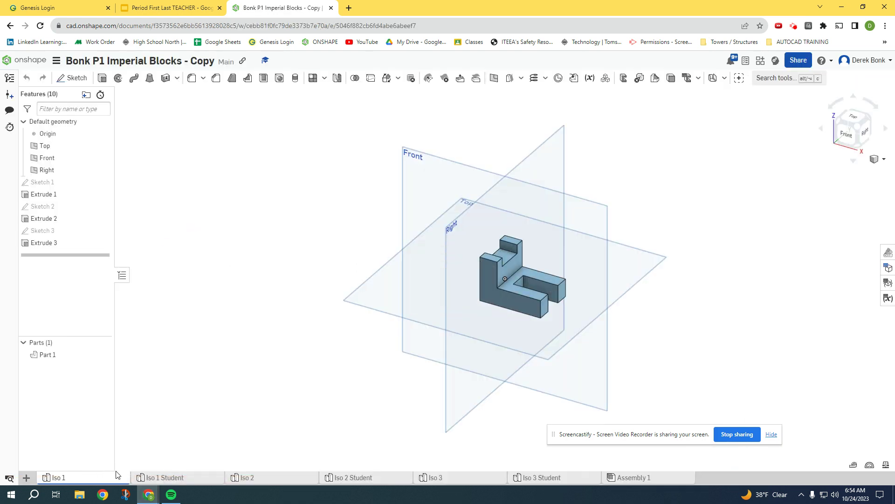
# Examine the dimensions of Sketch 1 and the settings of Extrude 1 in the Iso 1 part studio.
pyautogui.click(167, 480)
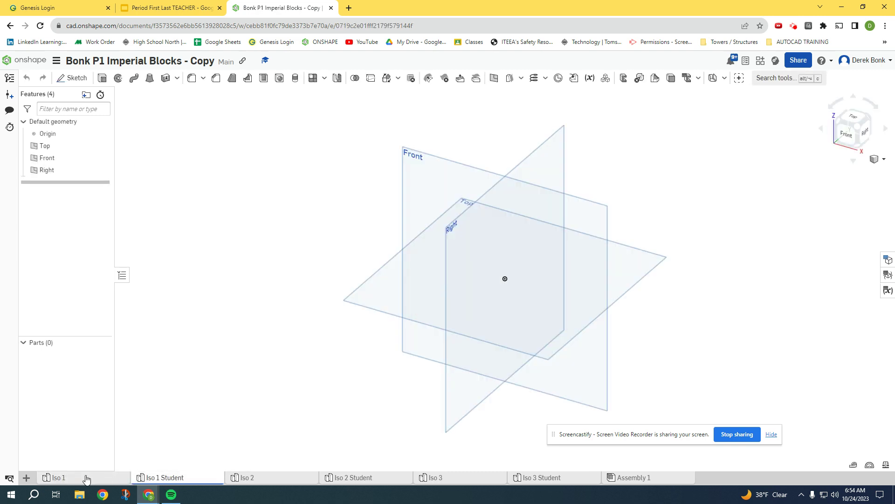
pyautogui.click(86, 478)
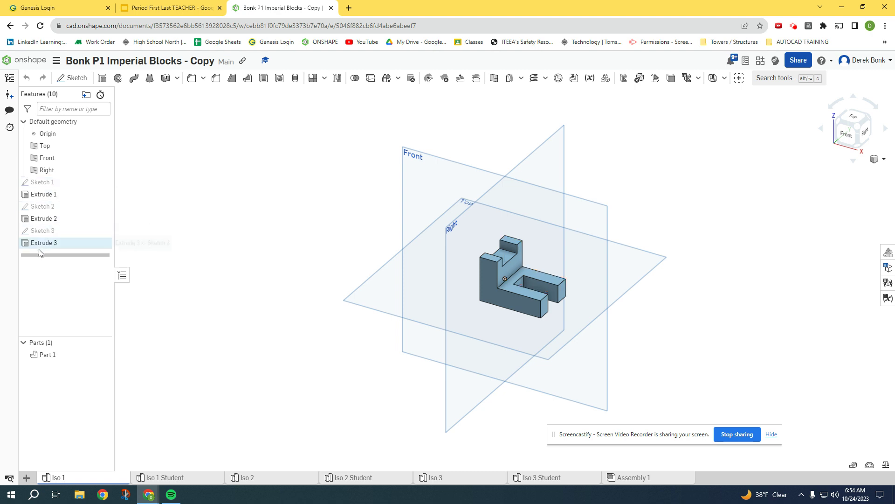
pyautogui.doubleClick(39, 183)
pyautogui.scroll(5, 439, 330)
pyautogui.moveTo(525, 292); pyautogui.dragTo(272, 322, button='middle')
pyautogui.moveTo(317, 320); pyautogui.dragTo(346, 301, button='right')
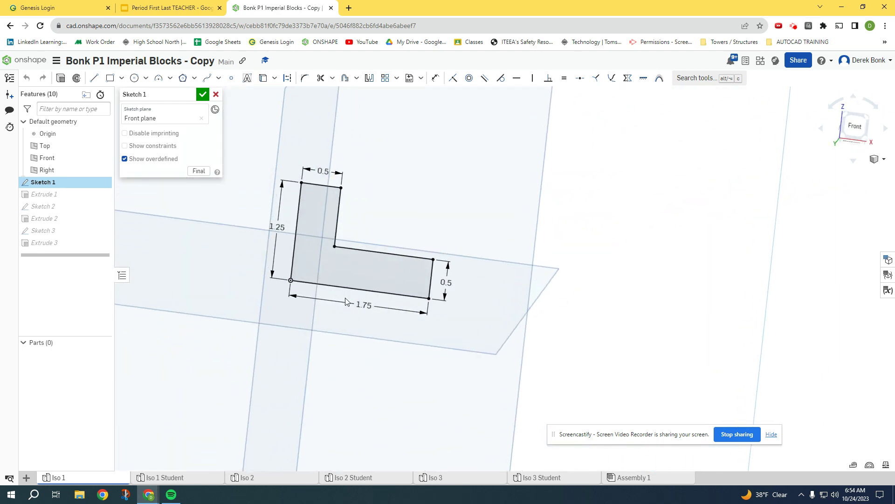
pyautogui.click(851, 132)
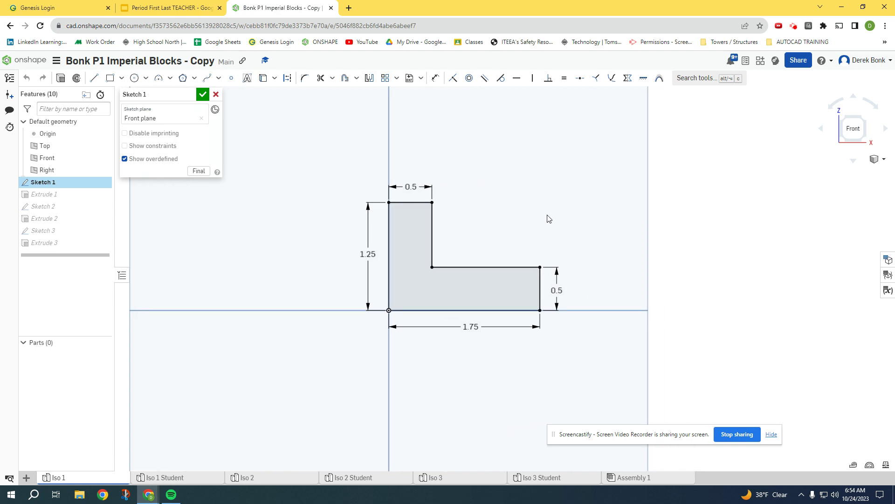
pyautogui.moveTo(548, 218); pyautogui.dragTo(494, 214, button='middle')
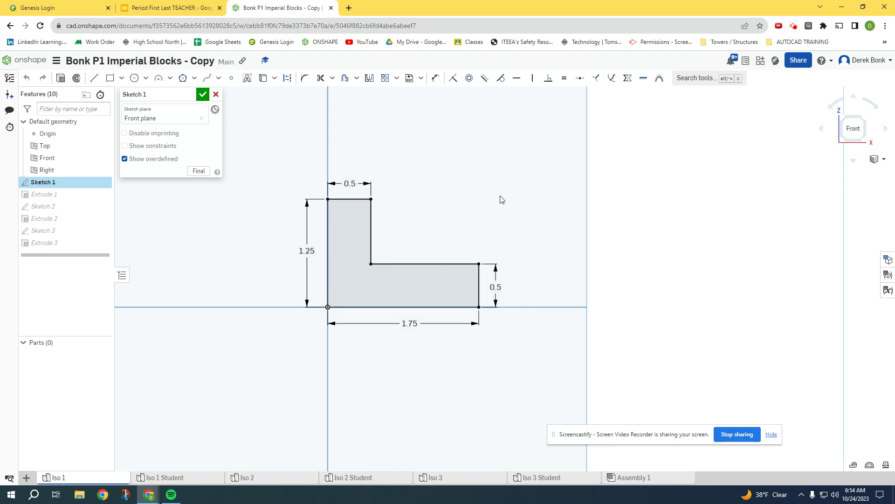
pyautogui.doubleClick(66, 195)
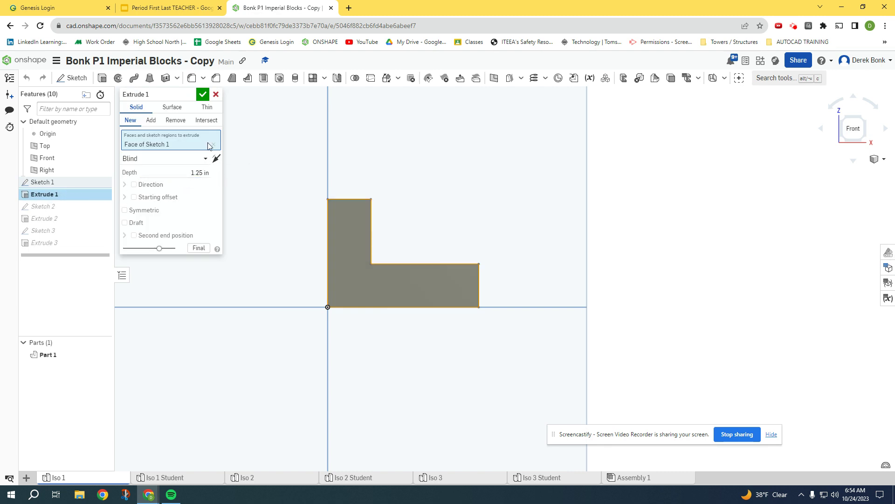
# In Iso 1 Student, sketch a closed L-shaped profile on the Front plane from the origin, about 1.86 in wide and 1.27 in high.
pyautogui.click(189, 472)
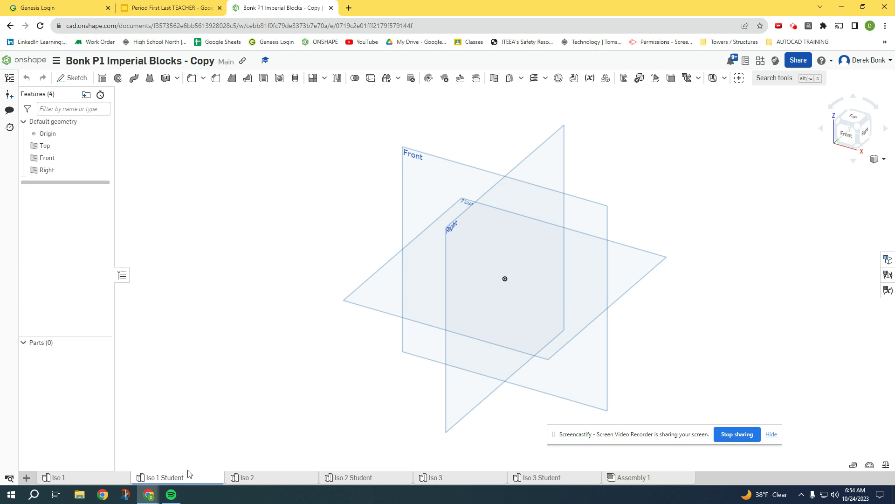
pyautogui.click(72, 78)
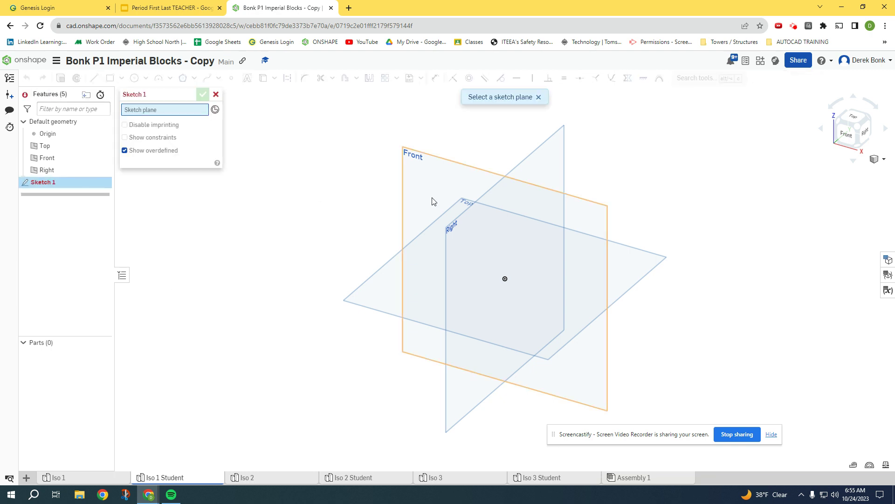
pyautogui.click(422, 177)
pyautogui.click(848, 138)
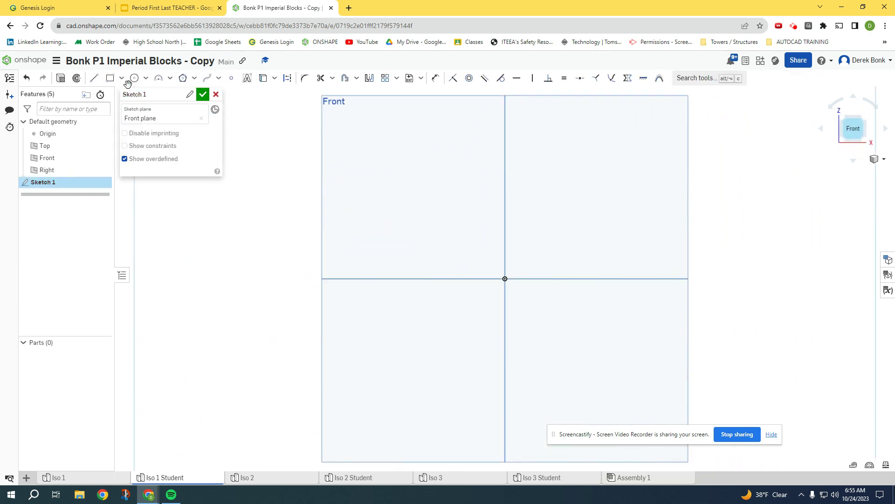
pyautogui.click(93, 77)
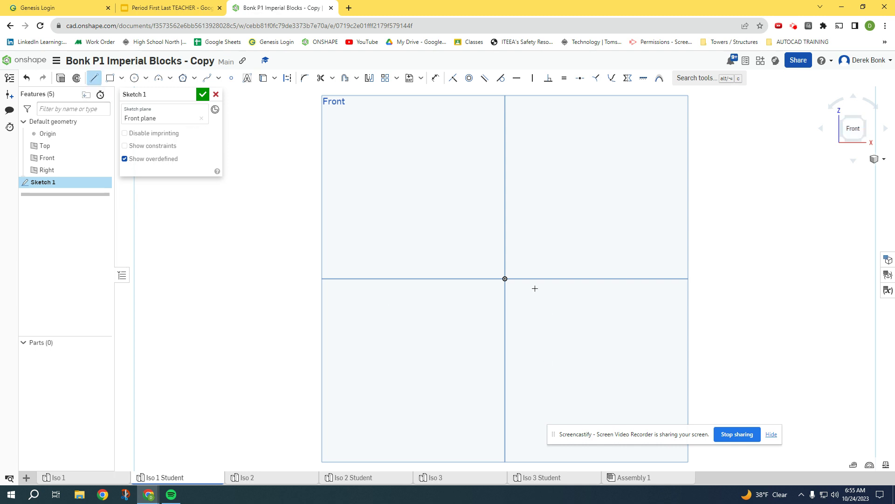
pyautogui.click(505, 278)
pyautogui.click(619, 278)
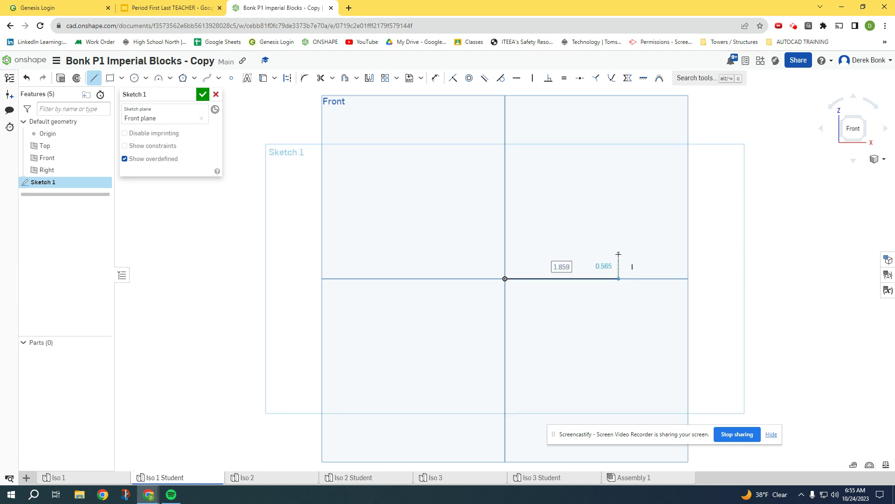
pyautogui.click(619, 247)
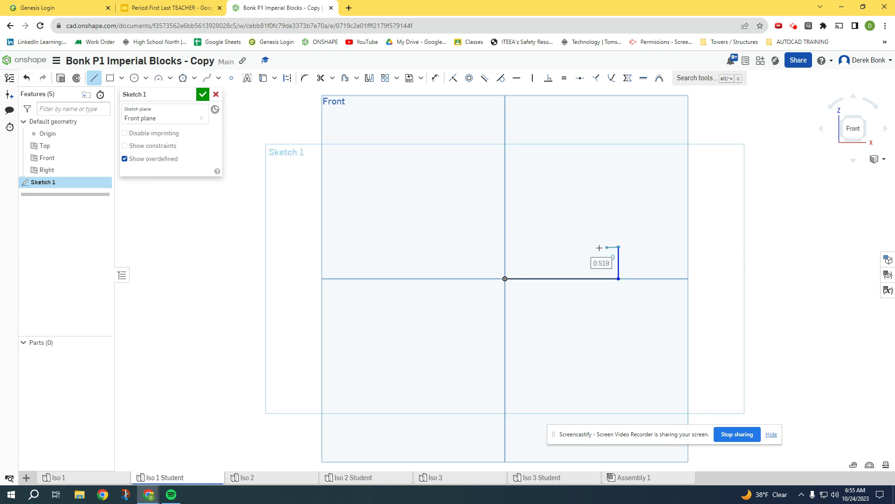
pyautogui.click(553, 247)
pyautogui.click(553, 201)
pyautogui.click(505, 202)
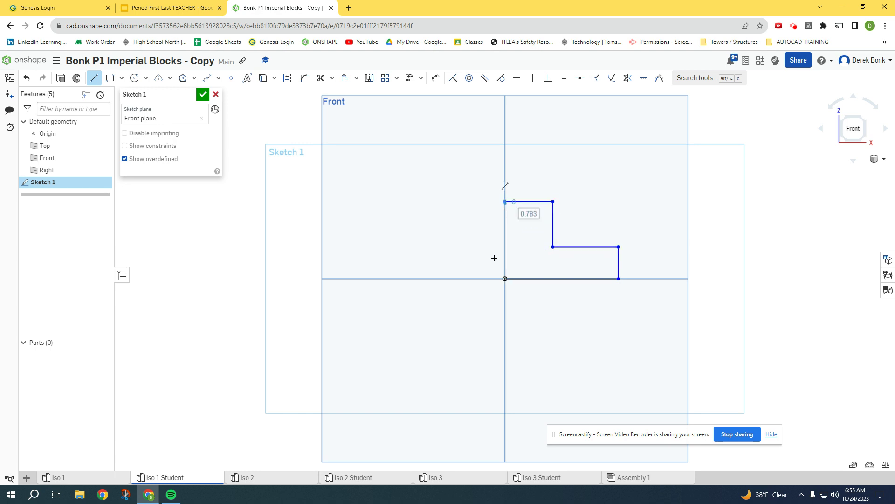
pyautogui.click(504, 279)
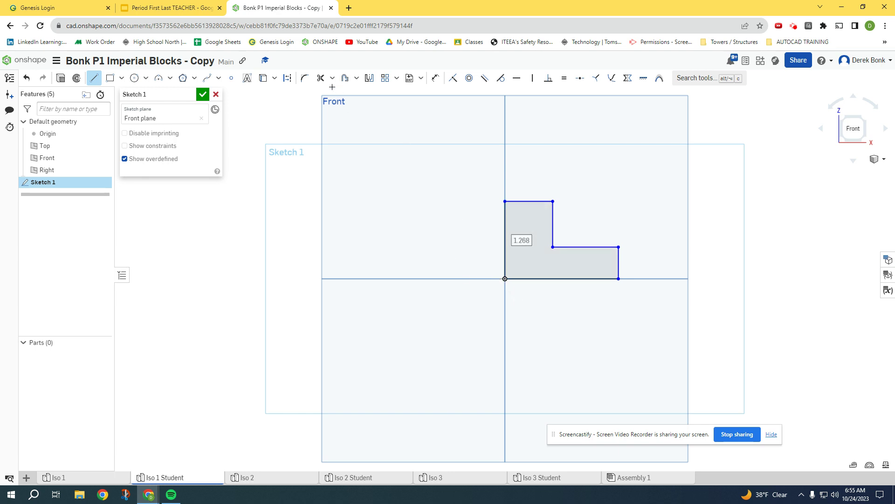
# Dimension the L-profile's vertical edge at the origin to 1.25 in and its bottom edge to 1.75 in.
pyautogui.click(436, 80)
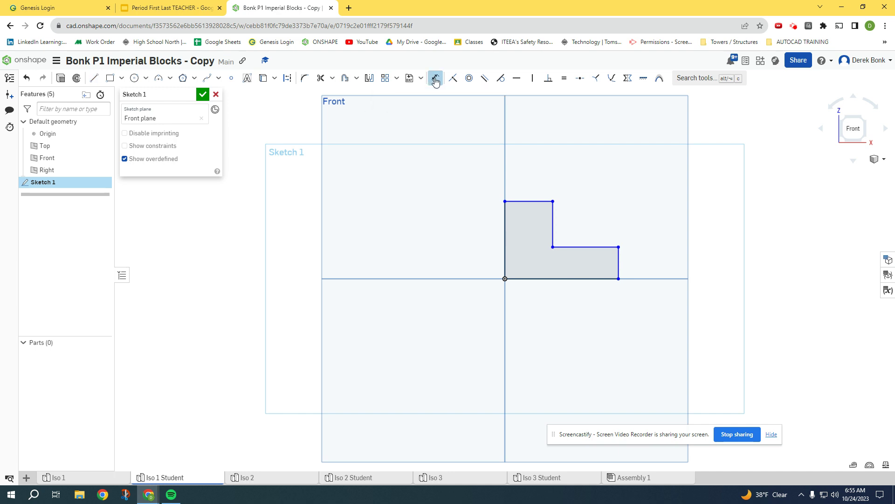
pyautogui.click(504, 234)
pyautogui.click(481, 235)
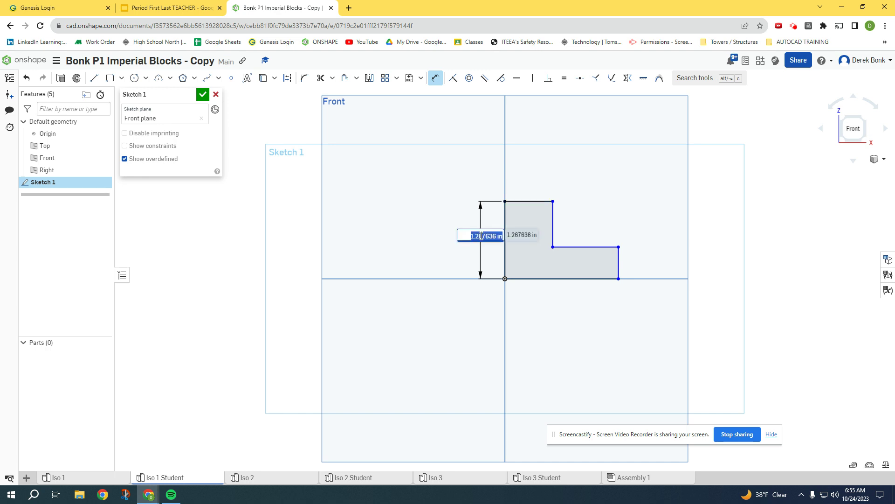
pyautogui.write('1.25')
pyautogui.press('Return')
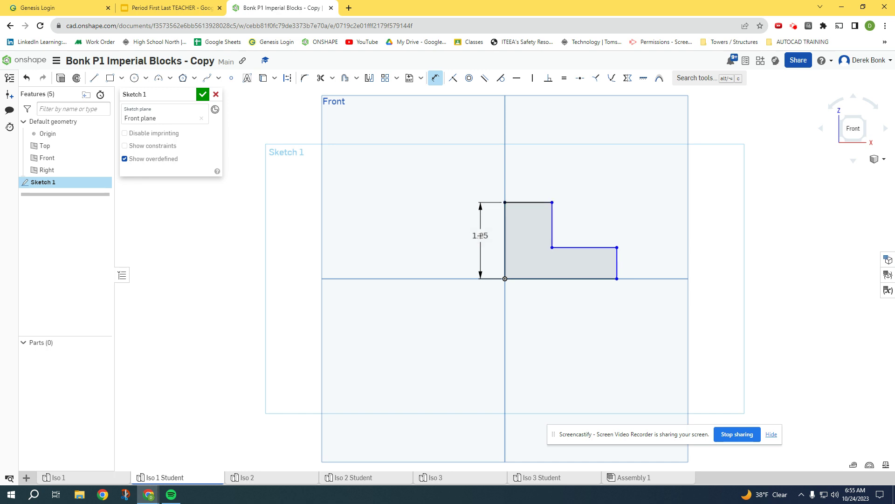
pyautogui.click(534, 277)
pyautogui.click(561, 295)
pyautogui.write('1')
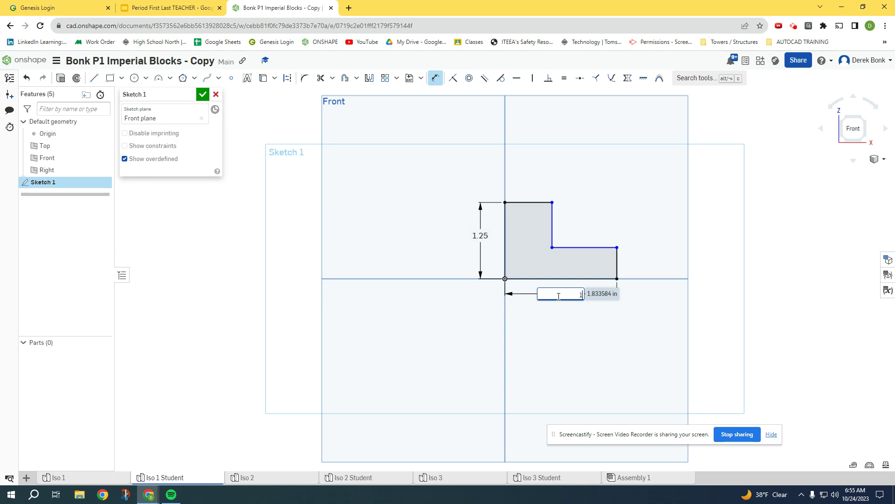
pyautogui.write('.75')
pyautogui.press('Return')
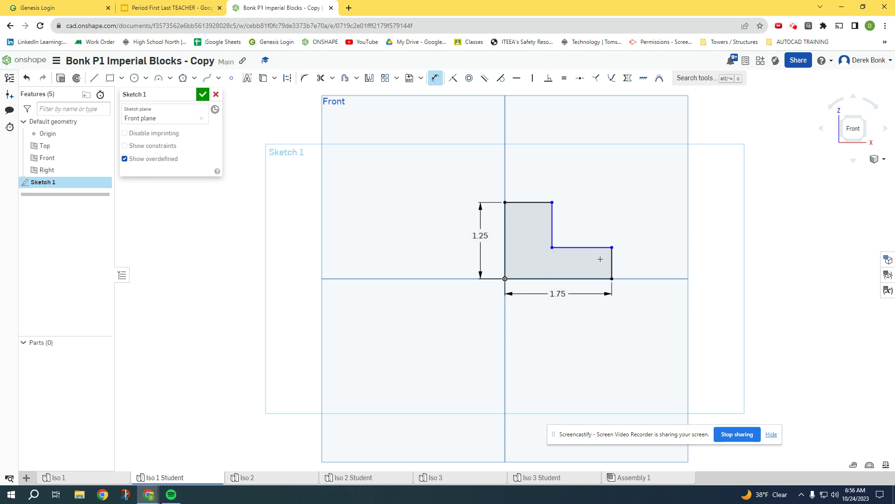
# Dimension the short vertical end of the L-profile's horizontal leg and the top edge of its upright to 0.5 in each.
pyautogui.click(614, 260)
pyautogui.click(623, 262)
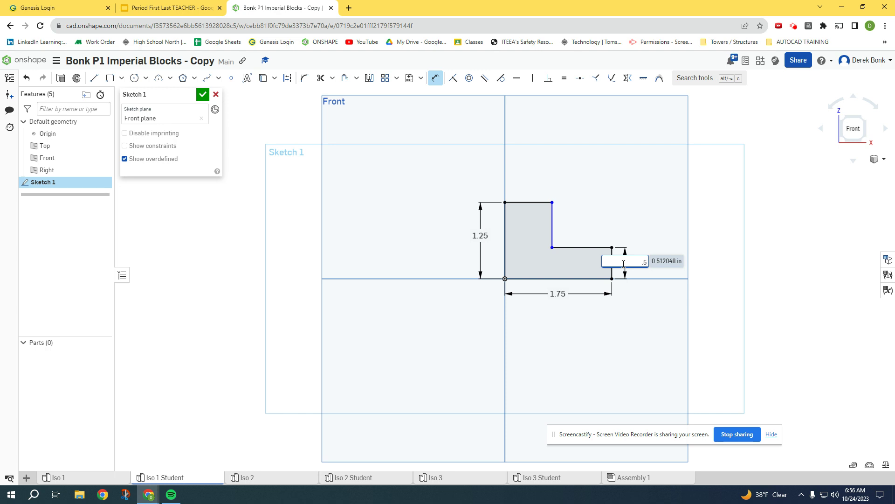
pyautogui.write('.5')
pyautogui.press('Return')
pyautogui.click(537, 204)
pyautogui.click(532, 187)
pyautogui.press('BackSpace')
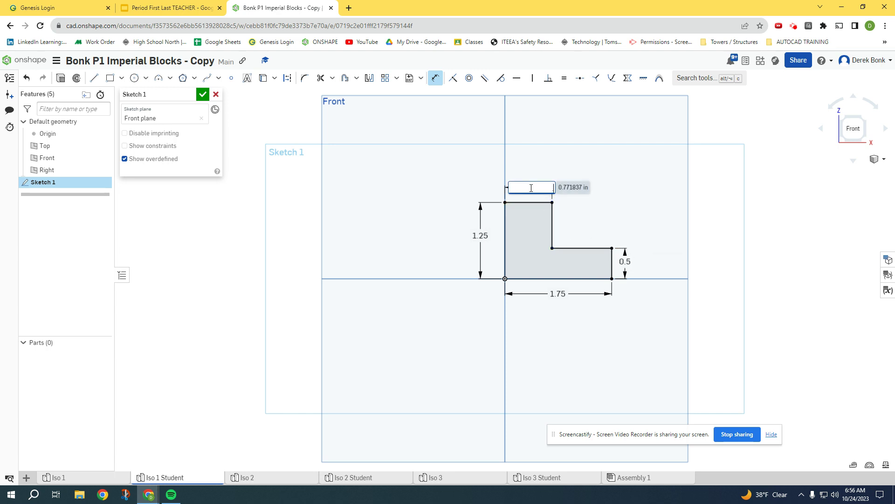
pyautogui.write('.5')
pyautogui.press('Return')
# Extrude the L-shaped profile as a new solid with a blind depth of 1.25 in.
pyautogui.click(66, 81)
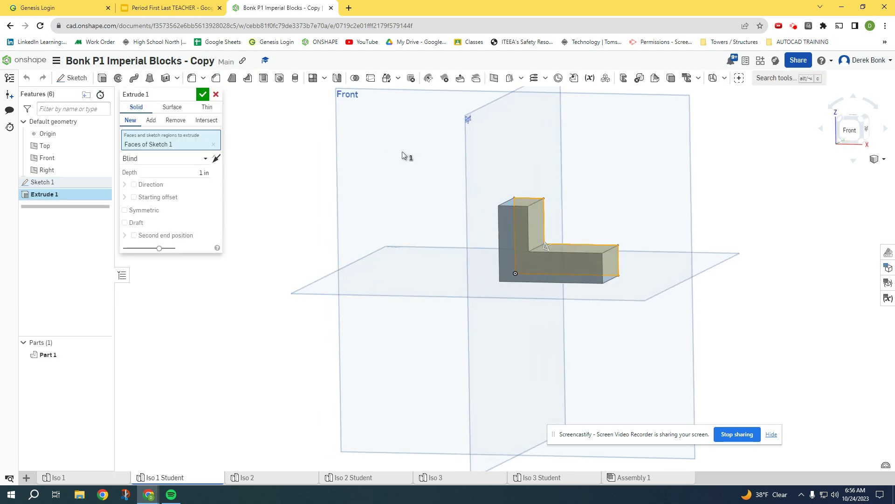
pyautogui.click(194, 168)
pyautogui.write('1.25')
pyautogui.press('Return')
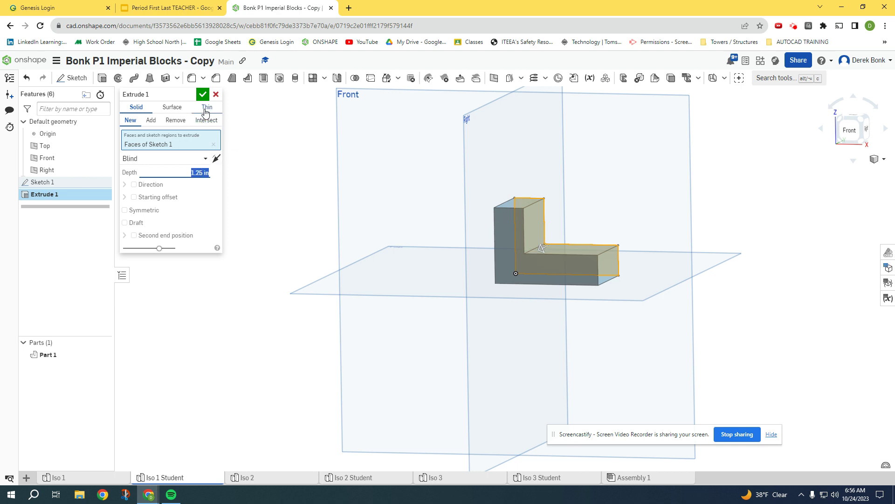
pyautogui.click(202, 95)
pyautogui.scroll(2, 628, 182)
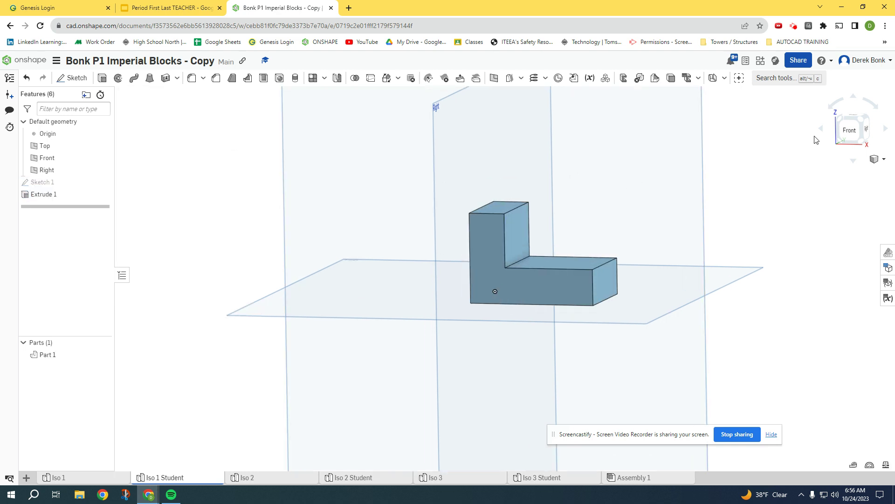
pyautogui.click(860, 122)
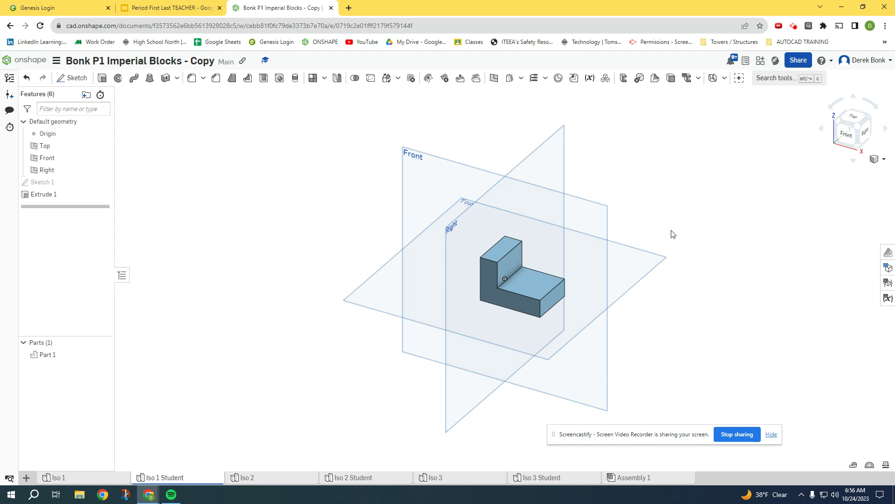
# Examine the notch sketch on the upright and its cut extrusion in the Iso 1 reference part studio.
pyautogui.click(99, 481)
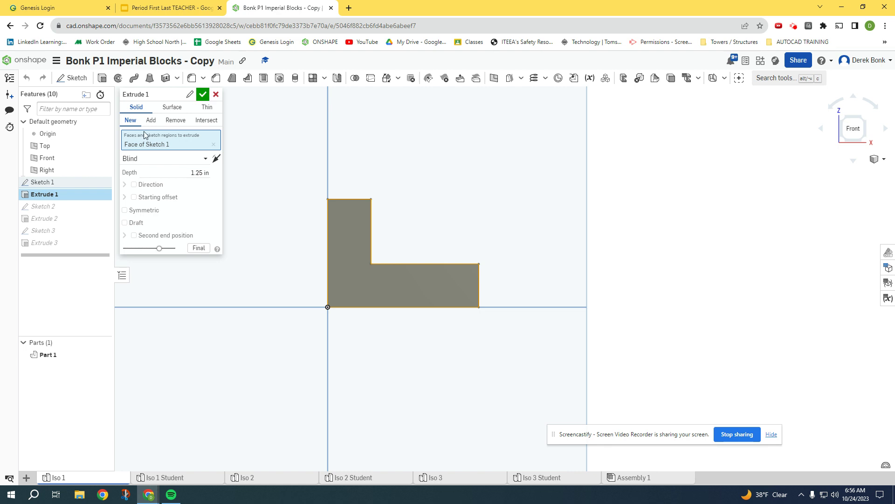
pyautogui.doubleClick(63, 207)
pyautogui.hotkey('shift', '7')
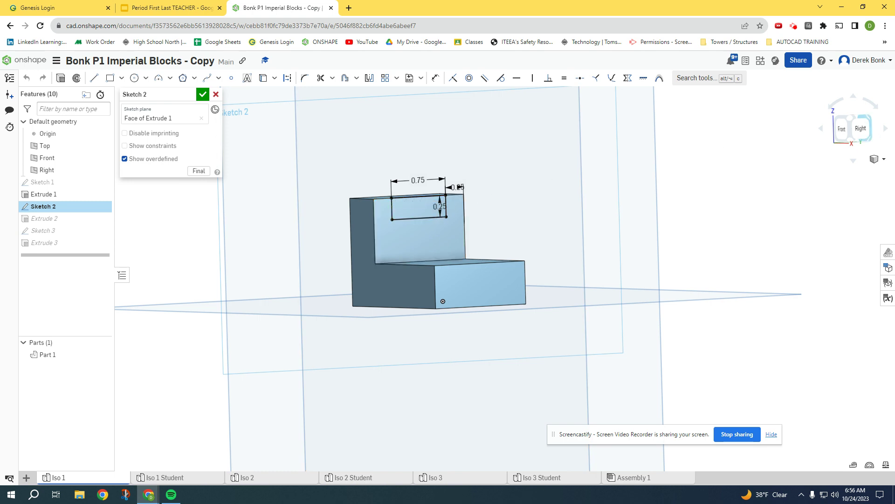
pyautogui.click(861, 127)
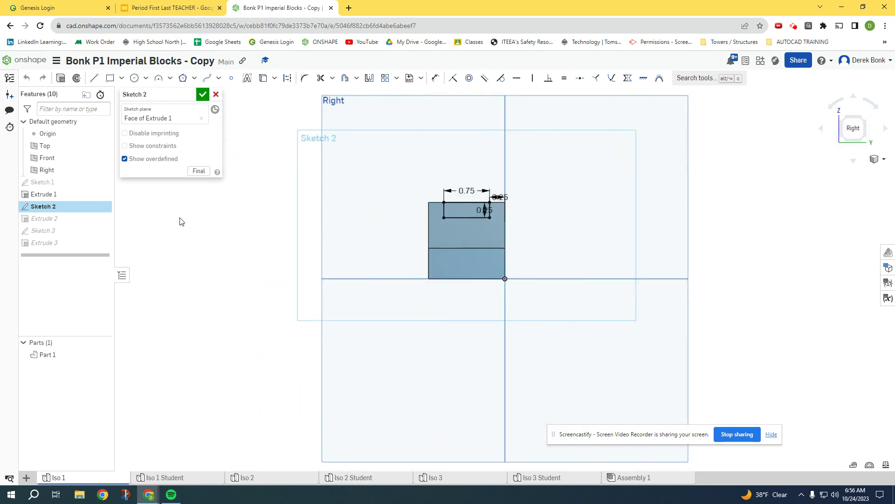
pyautogui.doubleClick(61, 218)
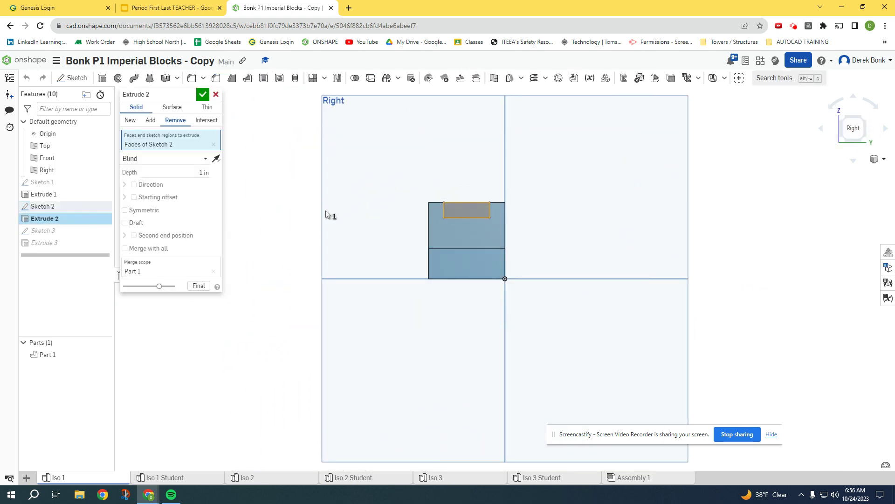
pyautogui.hotkey('shift', '7')
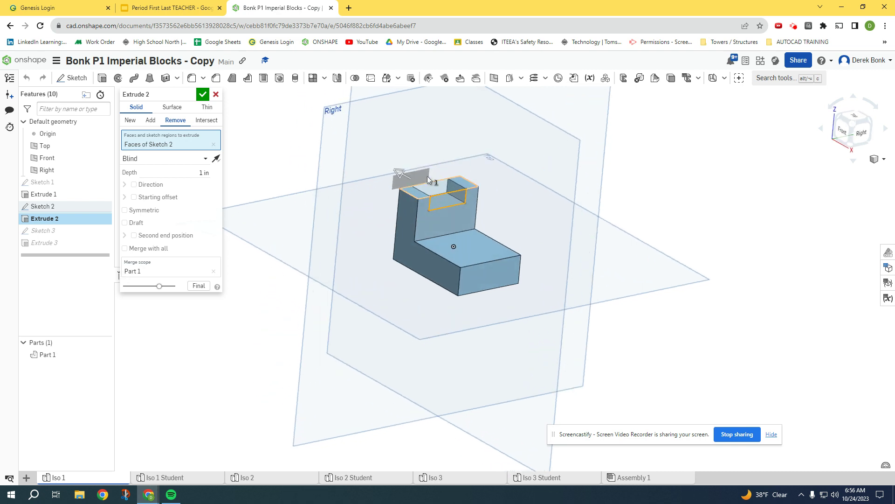
pyautogui.scroll(5, 362, 197)
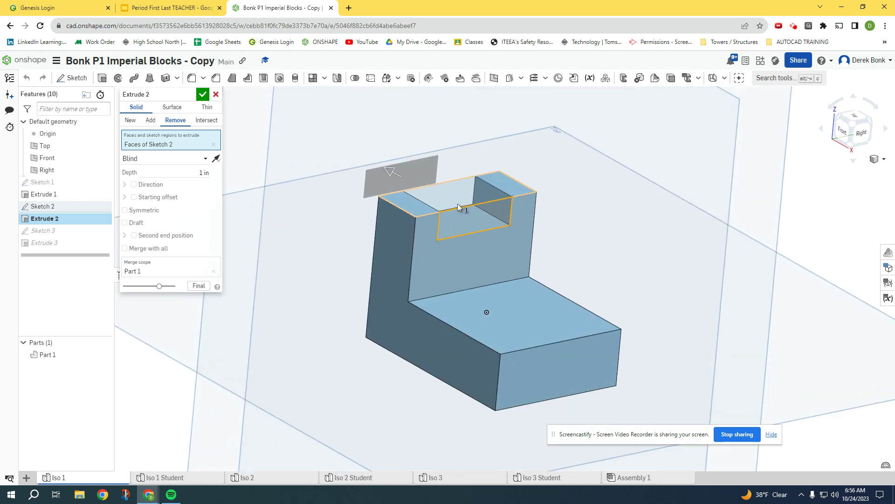
pyautogui.doubleClick(55, 206)
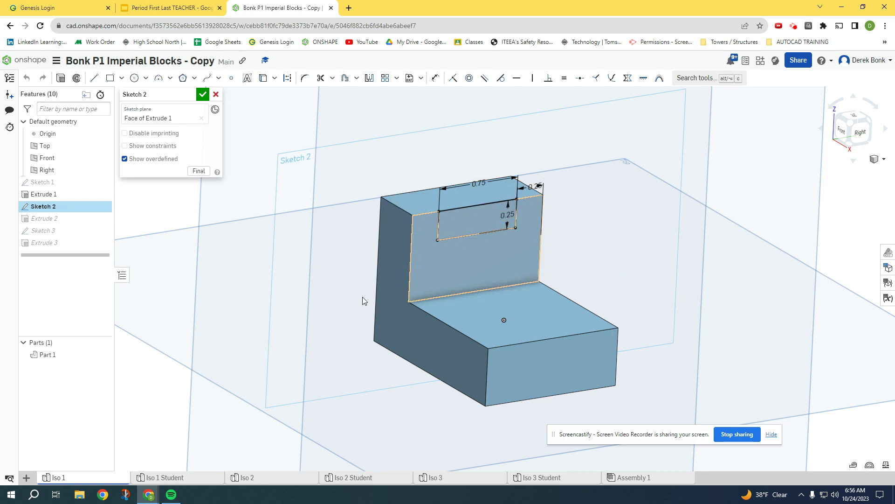
# In Iso 1 Student, sketch a corner rectangle about 0.79 by 0.28 in on the upright's inner face, hanging from its top edge.
pyautogui.click(154, 478)
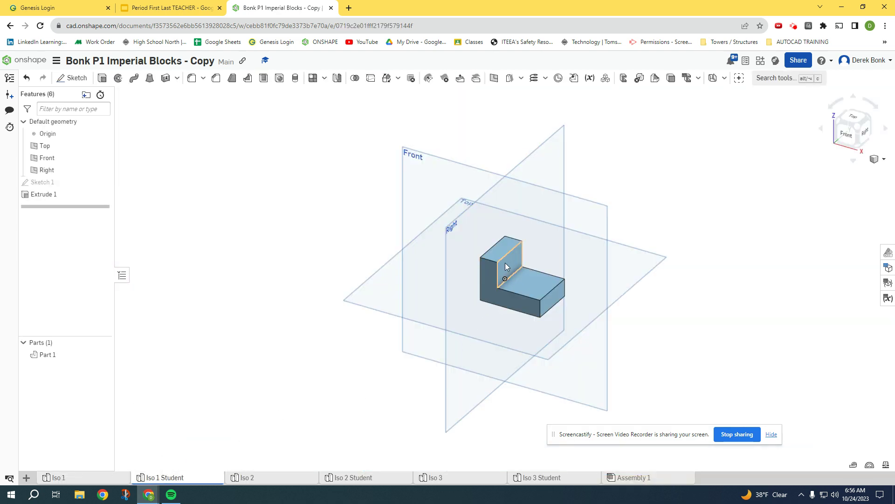
pyautogui.click(507, 266)
pyautogui.click(75, 78)
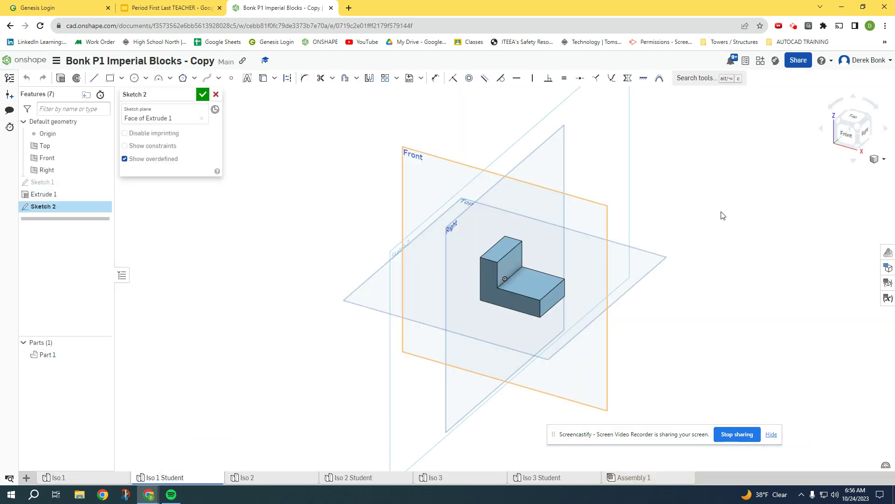
pyautogui.press('n')
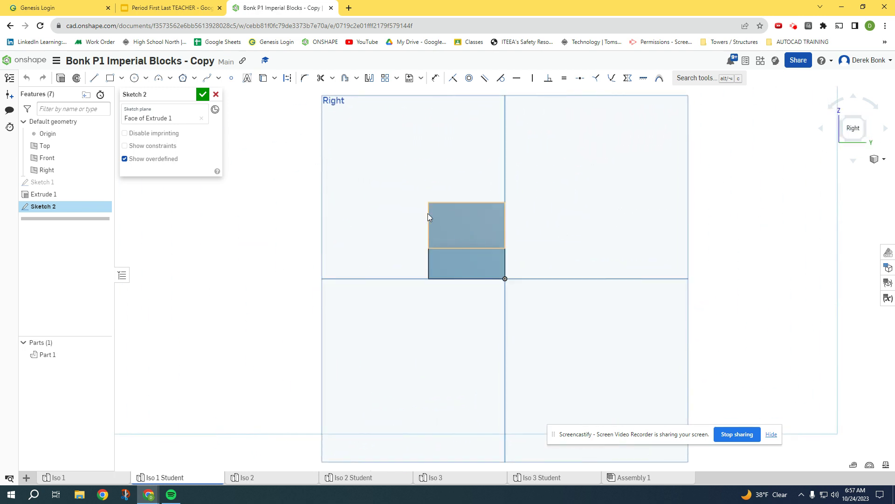
pyautogui.scroll(7, 470, 213)
pyautogui.click(107, 81)
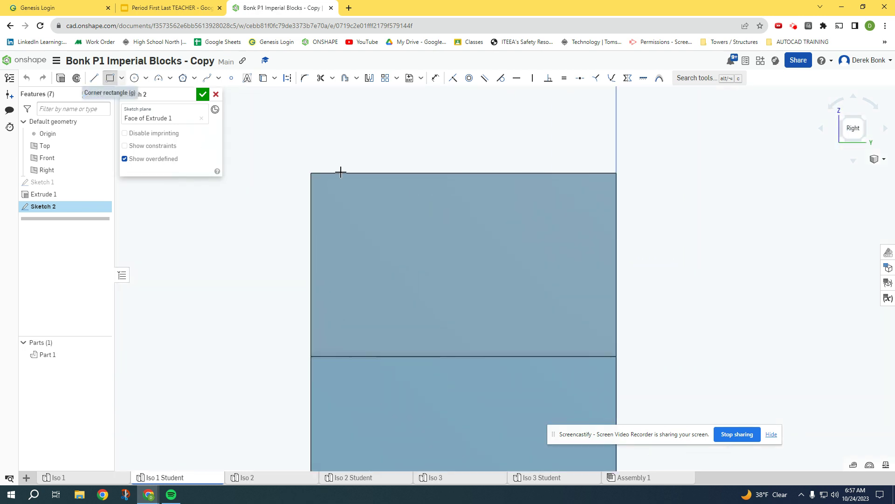
pyautogui.click(366, 172)
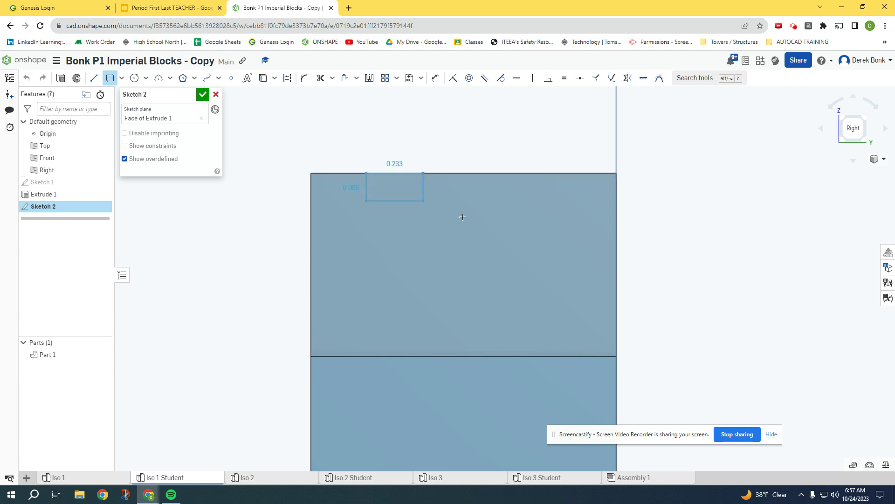
pyautogui.click(559, 241)
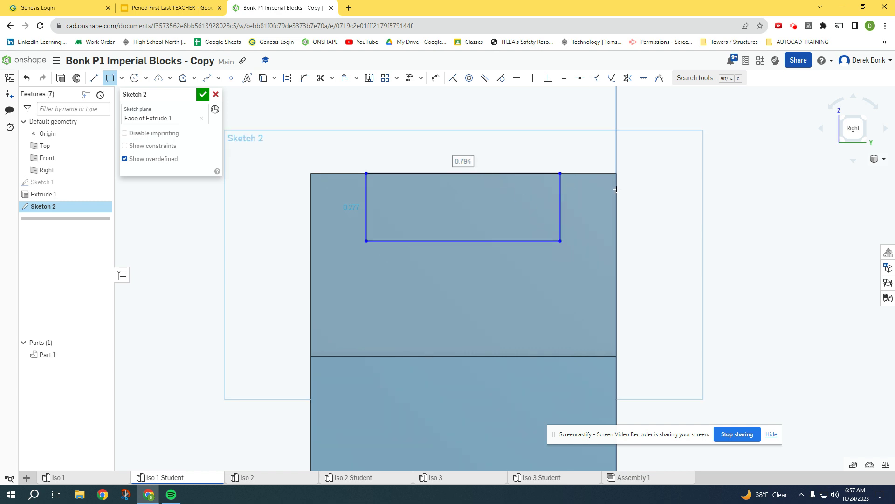
# Set the notch rectangle's width to 0.75 in and its height to 0.25 in.
pyautogui.write('.')
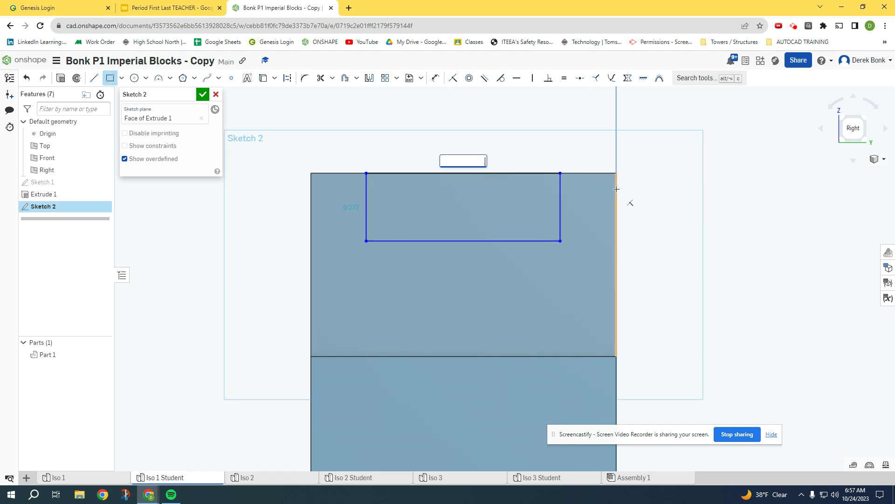
pyautogui.write('75')
pyautogui.press('Return')
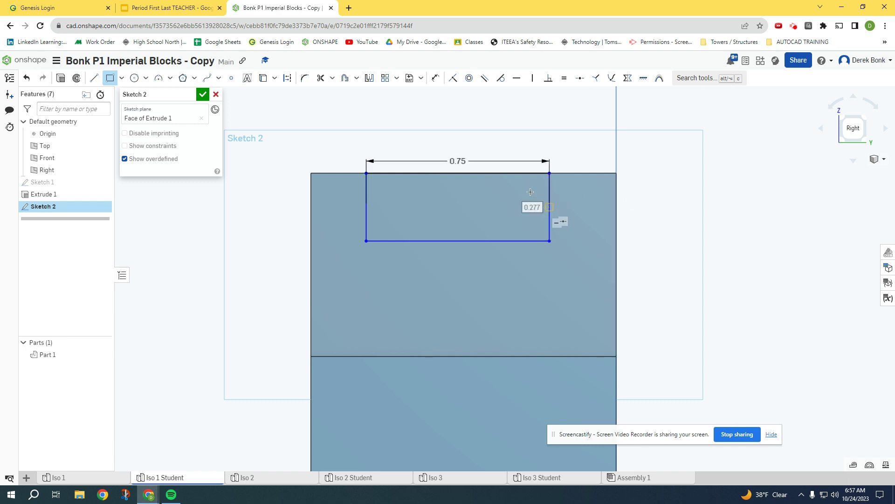
pyautogui.click(565, 222)
pyautogui.press('Return')
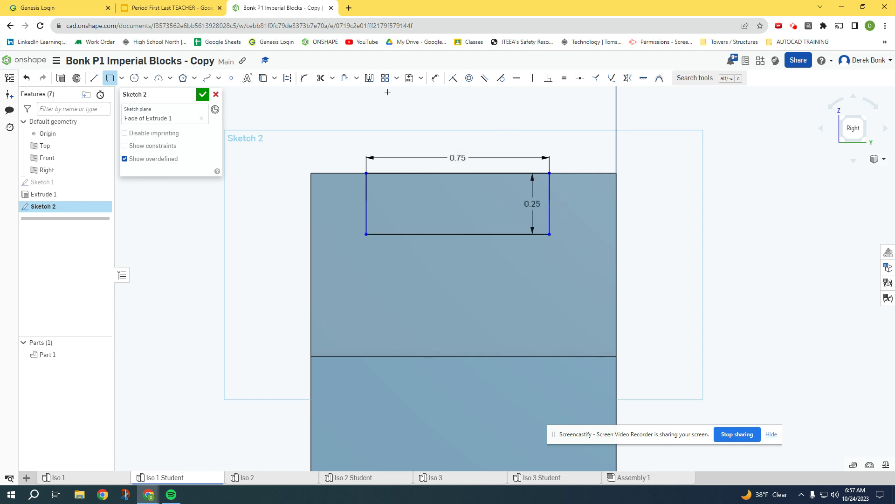
# Dimension the gap between the rectangle's right side and the block's right edge to 0.25 in.
pyautogui.click(435, 78)
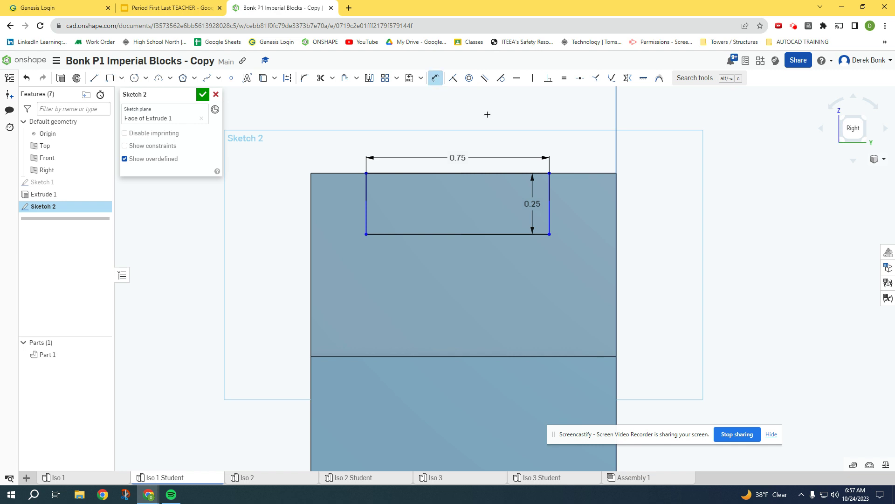
pyautogui.click(557, 188)
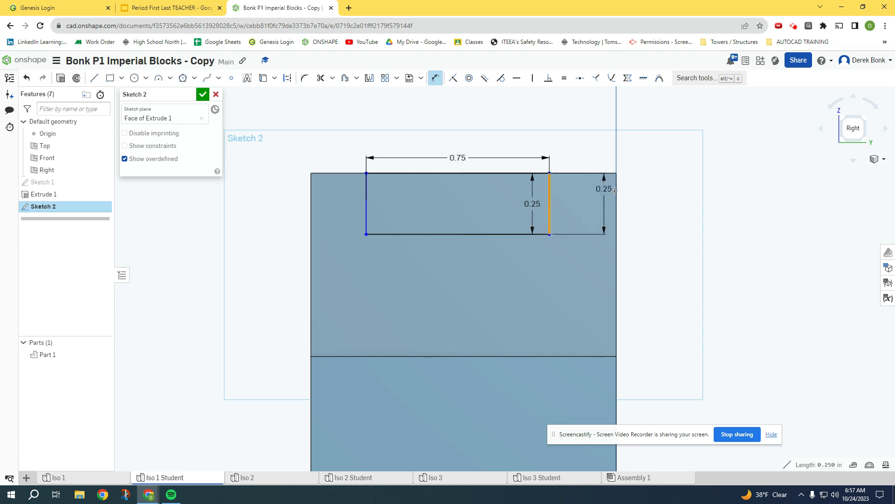
pyautogui.click(615, 192)
pyautogui.click(590, 158)
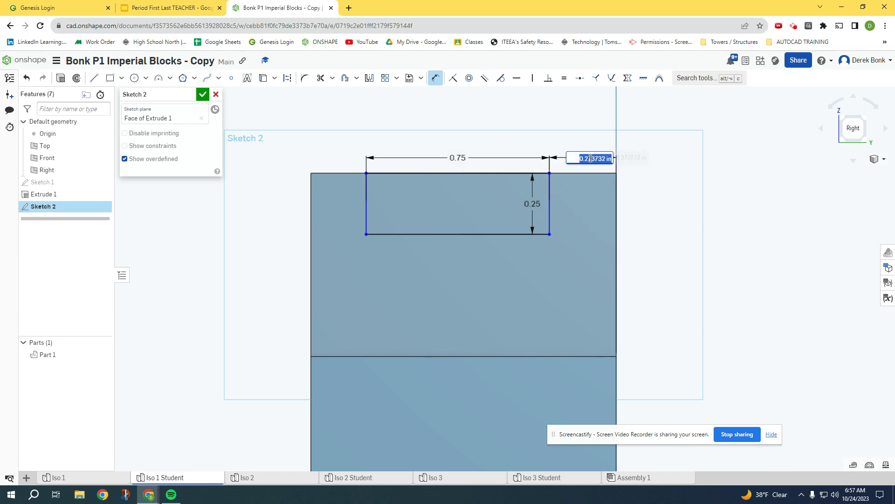
pyautogui.press('BackSpace')
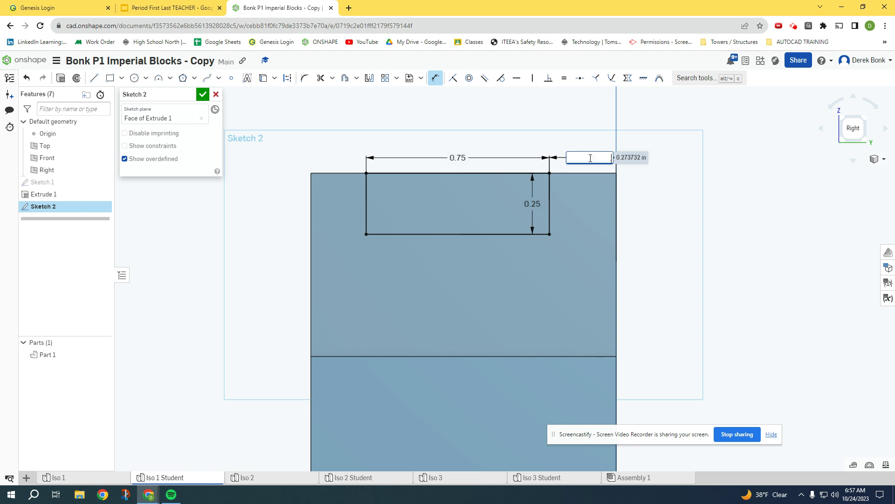
pyautogui.write('.25')
pyautogui.press('Return')
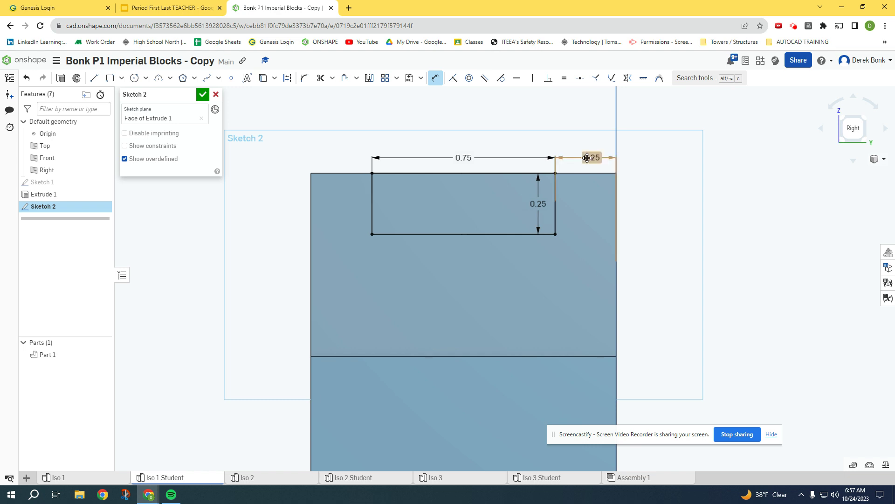
# Extrude the rectangle as a Remove cut with a Through all end condition to notch the upright.
pyautogui.click(60, 77)
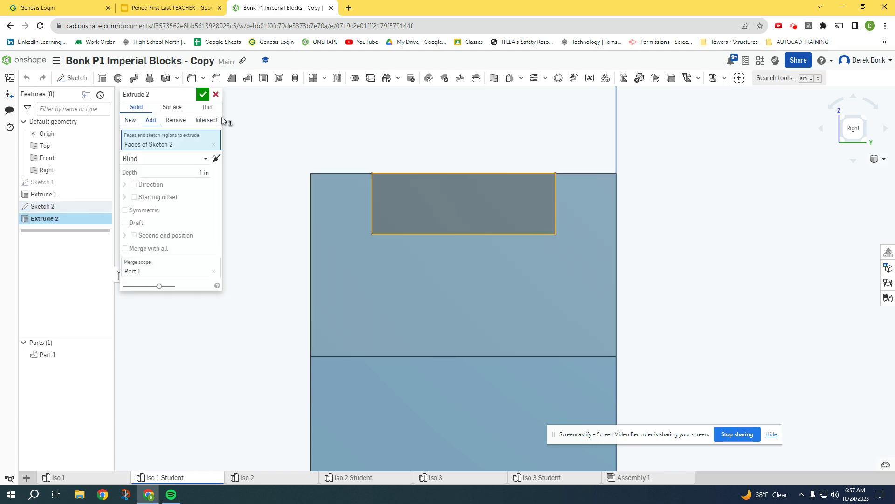
pyautogui.click(175, 121)
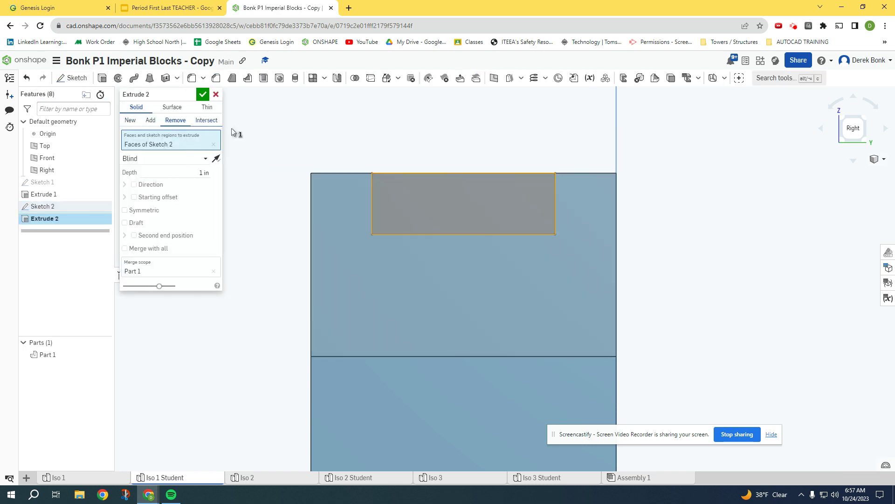
pyautogui.moveTo(282, 149); pyautogui.dragTo(287, 161, button='right')
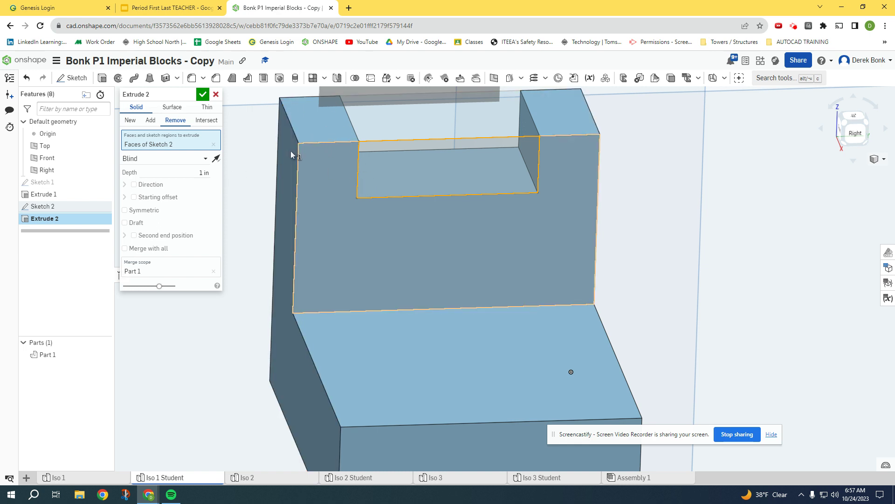
pyautogui.click(188, 161)
pyautogui.click(165, 232)
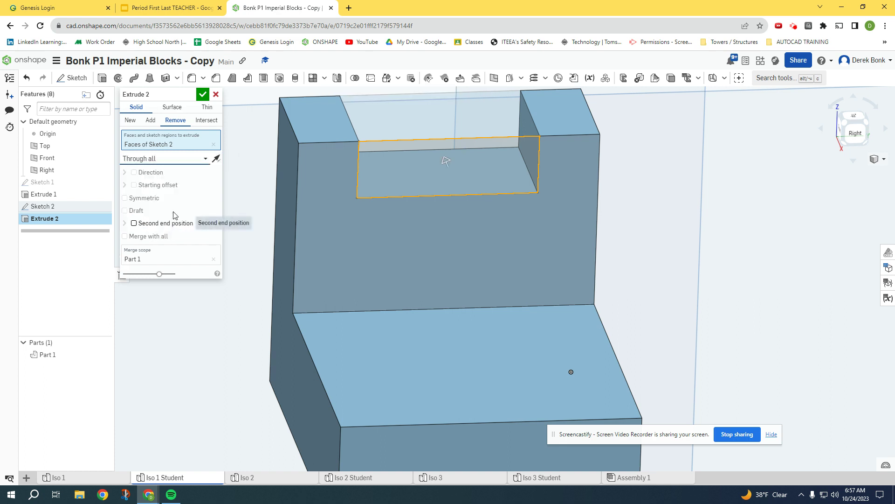
pyautogui.moveTo(356, 216); pyautogui.dragTo(373, 272, button='middle')
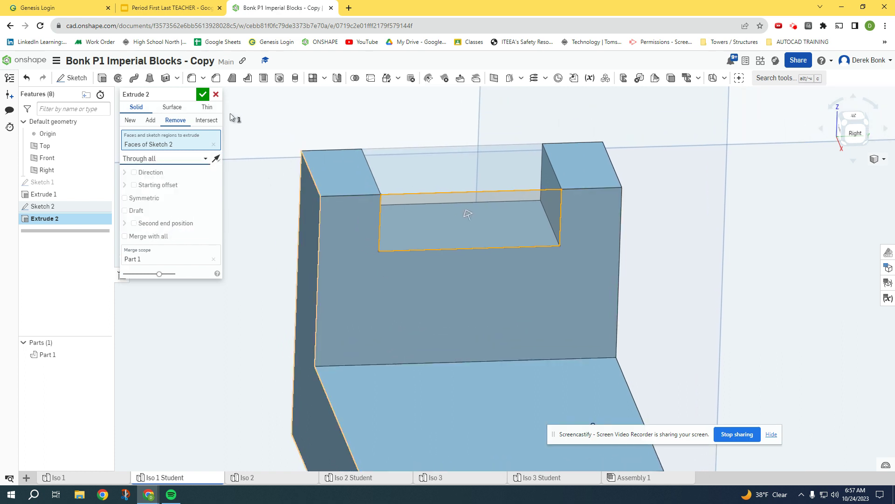
pyautogui.click(203, 94)
pyautogui.scroll(-3, 393, 135)
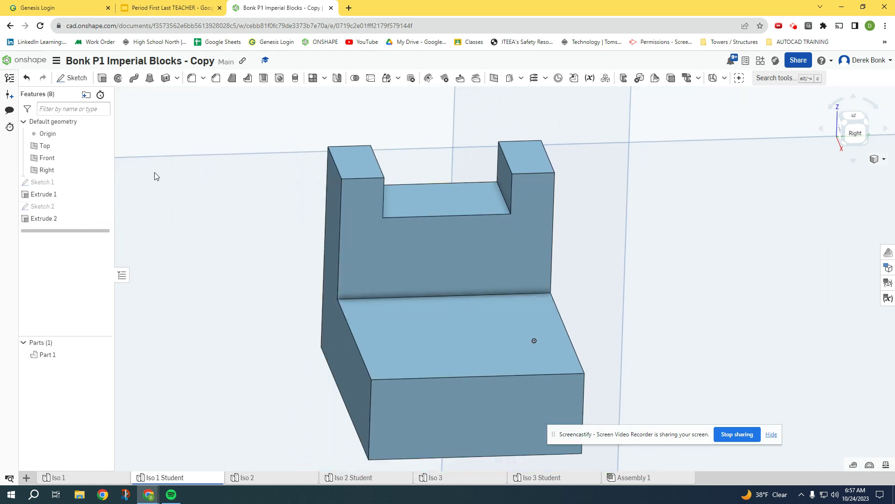
# Open Sketch 3 of the reference Iso 1 part studio in Top view to examine the slot's dimensions and placement.
pyautogui.click(74, 472)
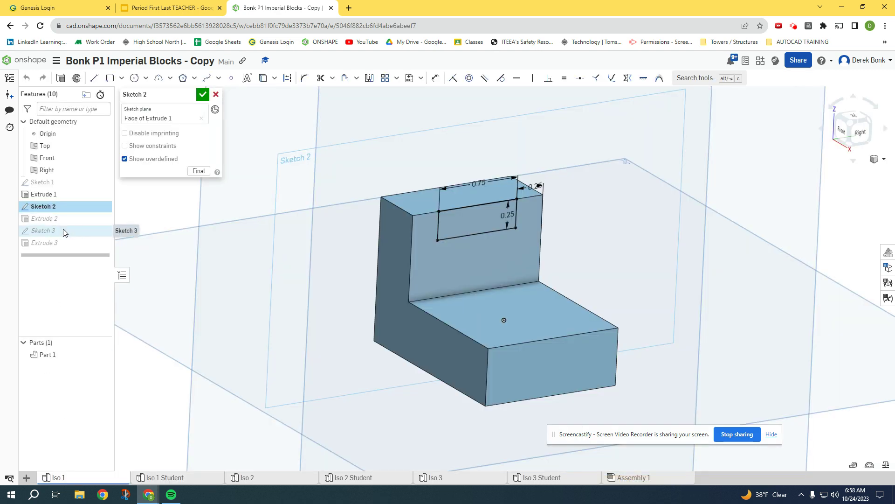
pyautogui.doubleClick(64, 231)
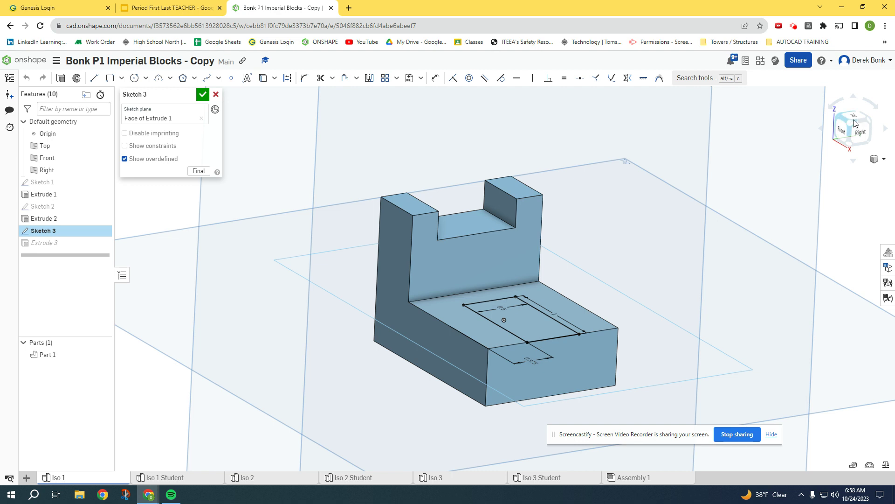
pyautogui.click(829, 129)
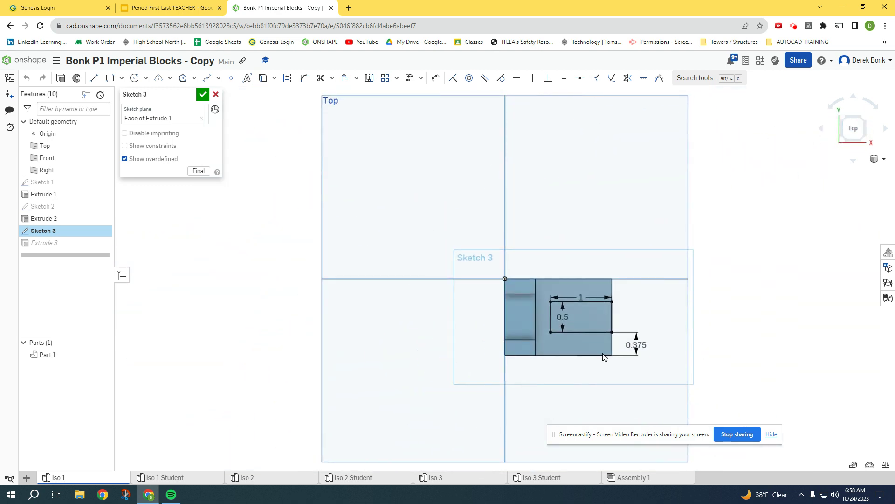
pyautogui.scroll(5, 602, 354)
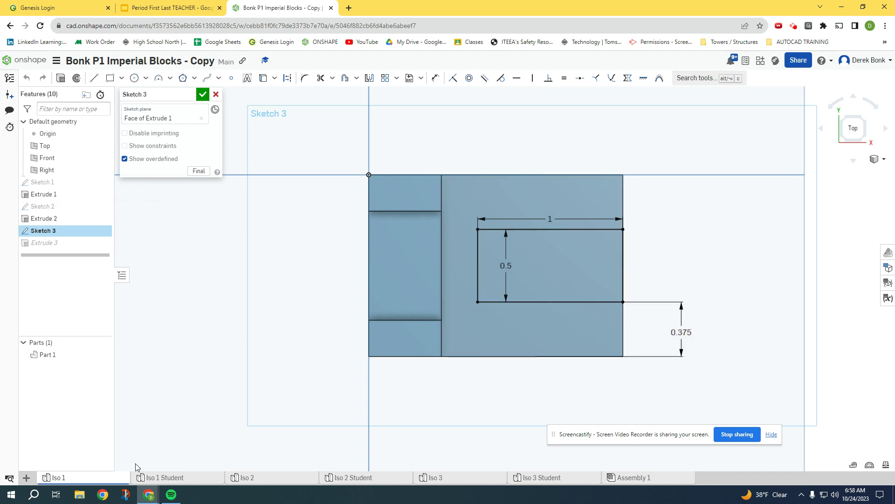
# In Iso 1 Student, sketch a corner rectangle about 0.84 by 0.39 in on the base's upper face, starting from its outer end edge.
pyautogui.click(152, 478)
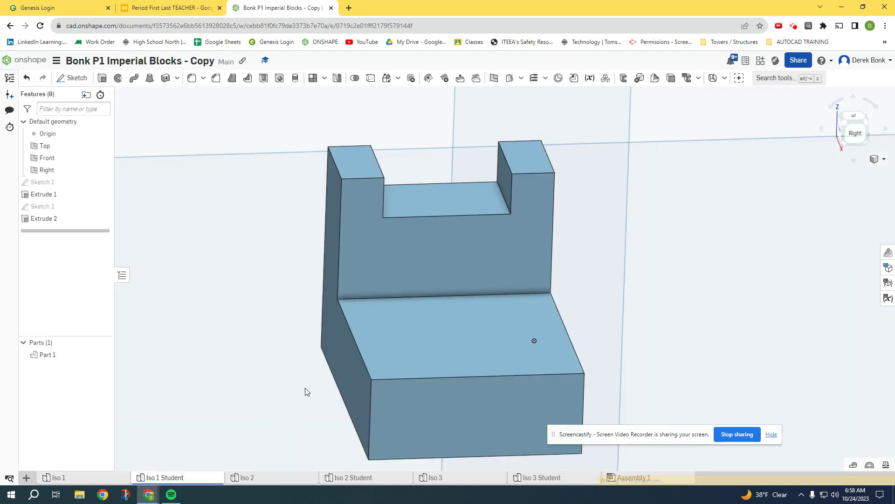
pyautogui.click(398, 348)
pyautogui.click(72, 78)
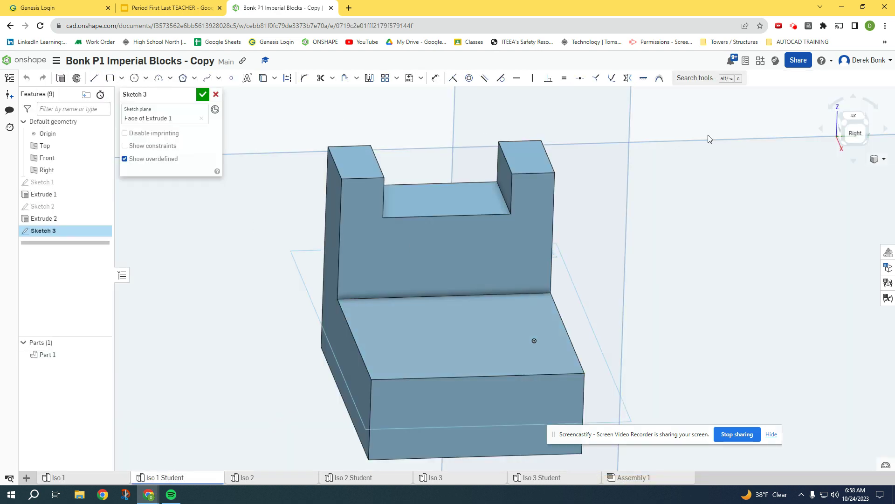
pyautogui.click(853, 116)
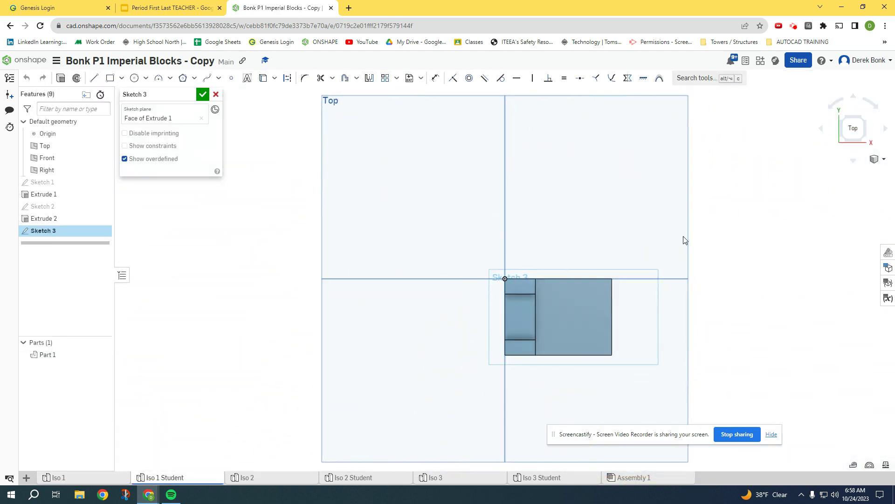
pyautogui.scroll(5, 606, 303)
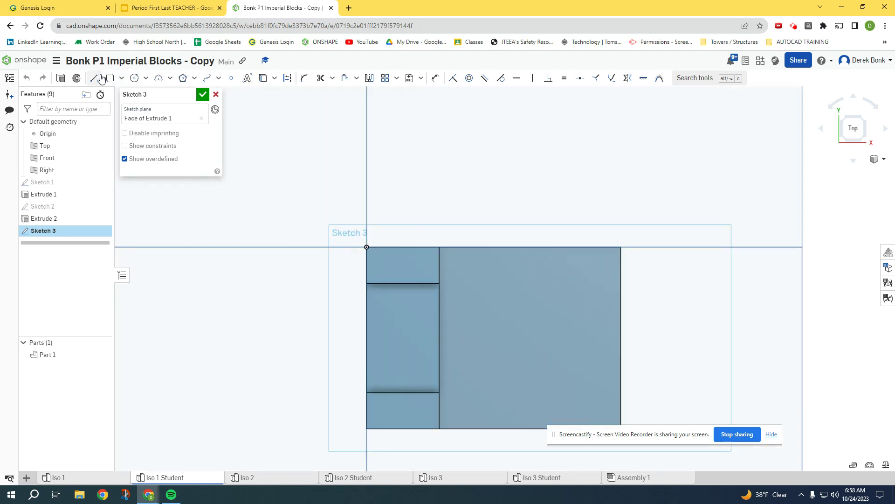
pyautogui.click(110, 77)
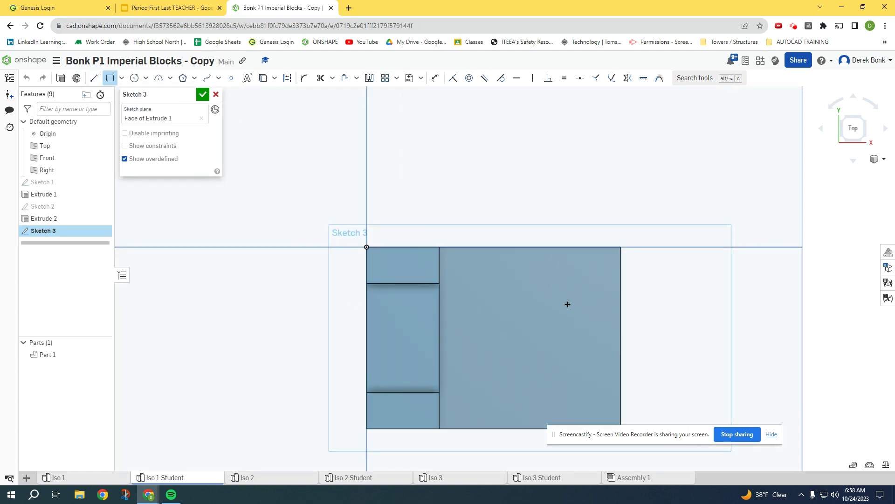
pyautogui.click(621, 306)
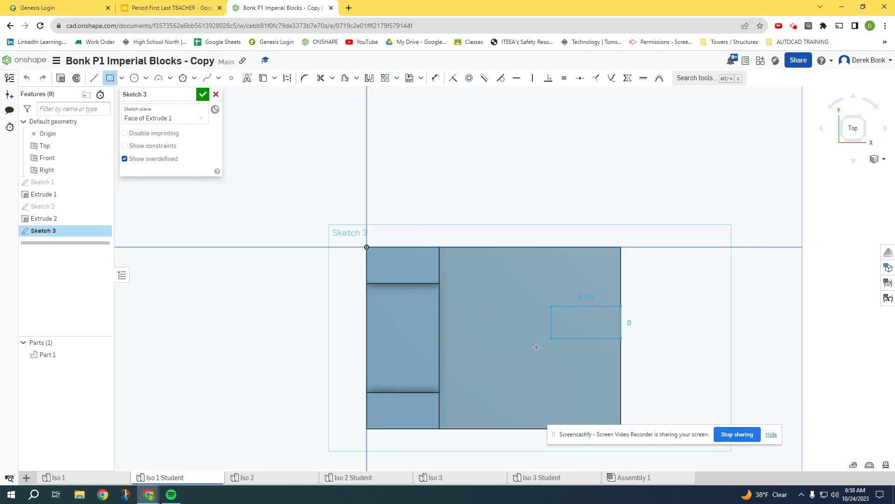
pyautogui.click(500, 363)
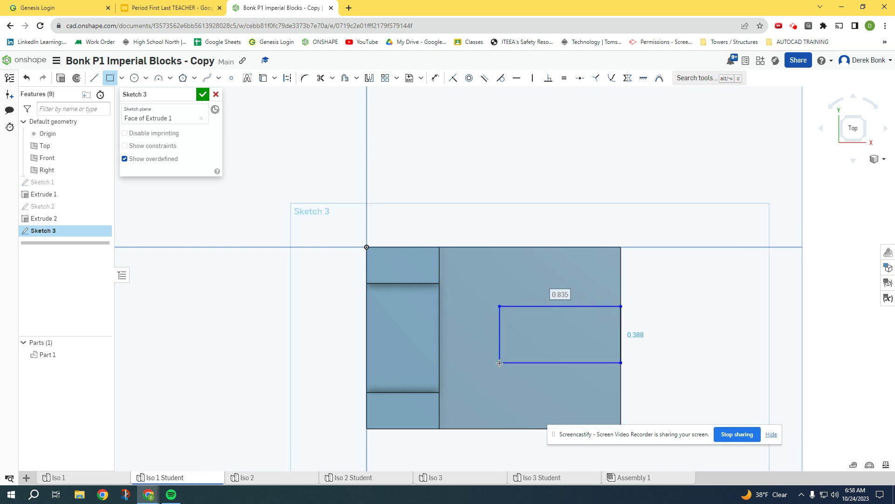
# Set the slot rectangle's length to 1 in and its width to 0.5 in.
pyautogui.write('1')
pyautogui.press('Tab')
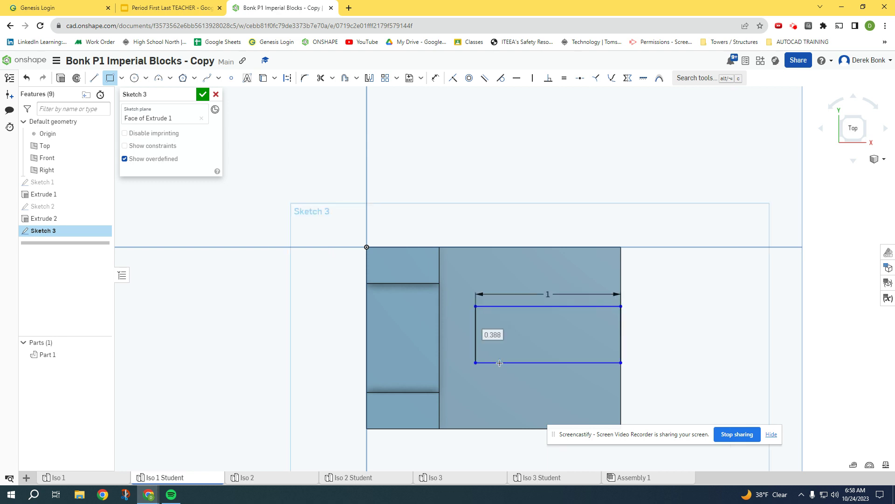
pyautogui.press('BackSpace')
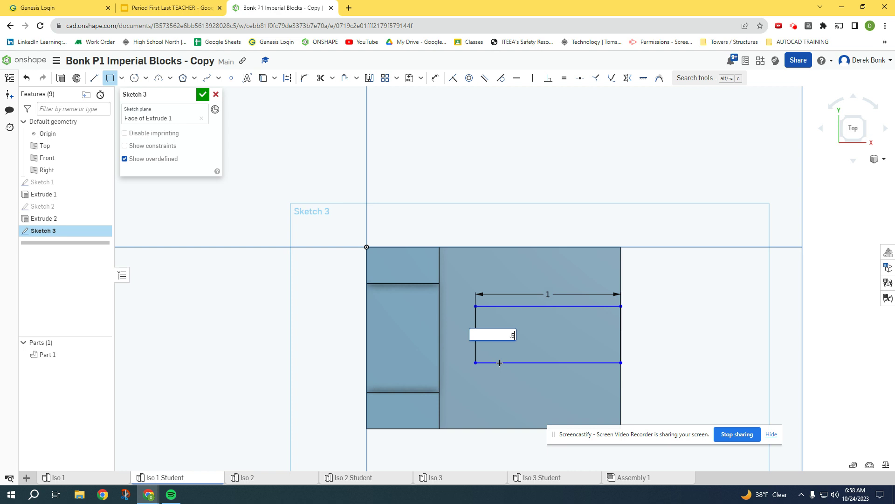
pyautogui.press('Return')
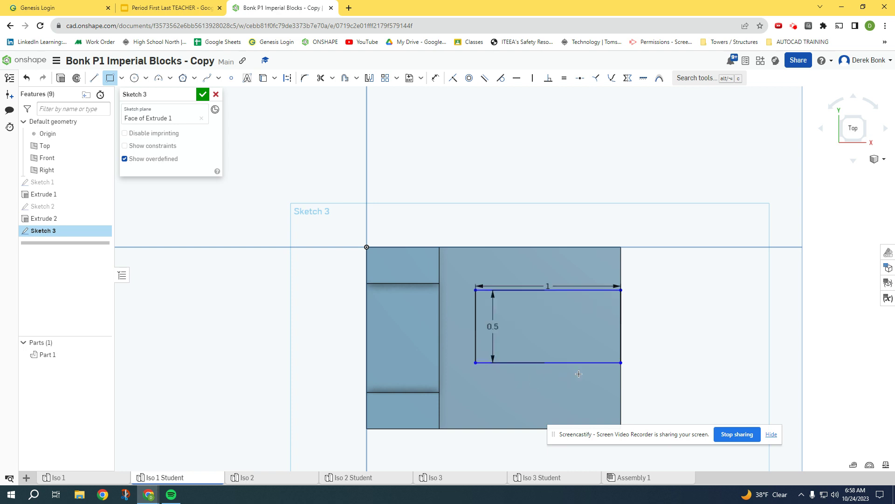
# Dimension the gap between the slot rectangle's front long side and the block's front edge to 5/8 in.
pyautogui.click(435, 78)
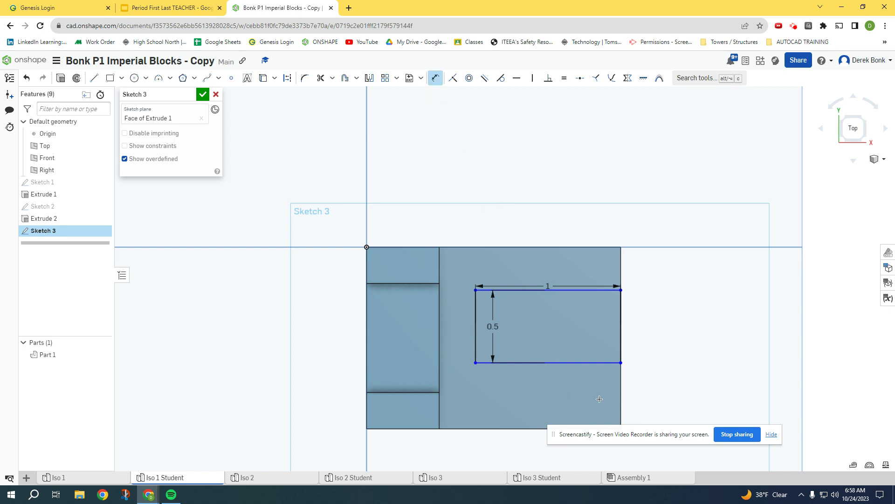
pyautogui.click(592, 362)
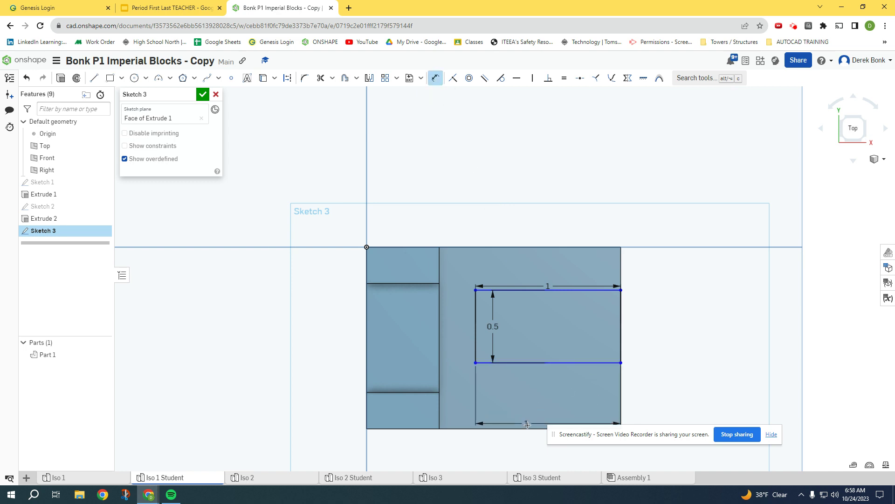
pyautogui.click(529, 428)
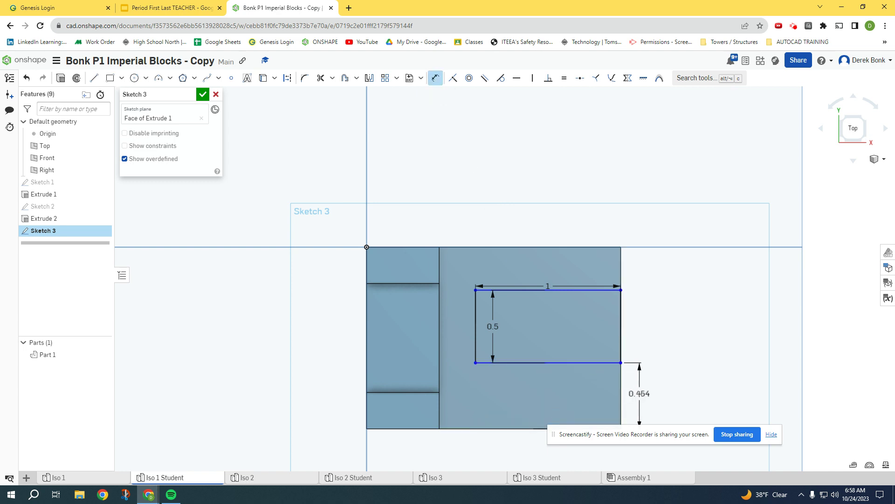
pyautogui.click(640, 394)
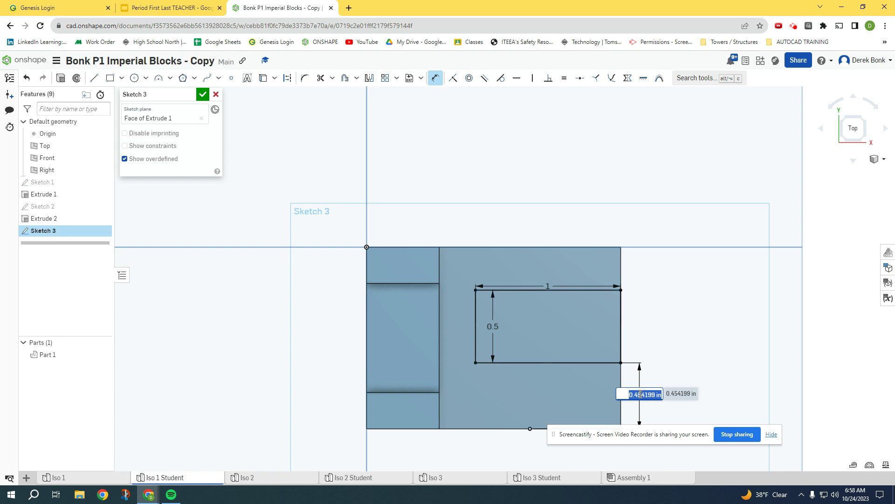
pyautogui.write('5/8')
pyautogui.press('Return')
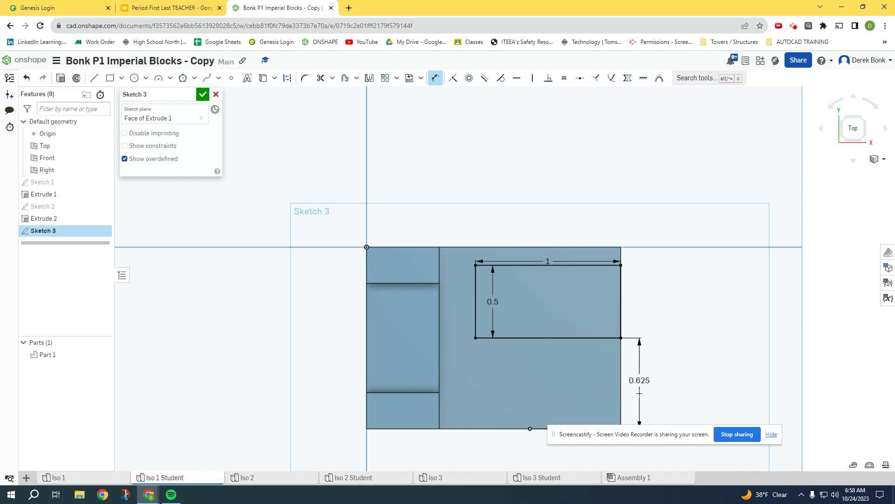
# Correct the gap between the slot rectangle and the block's front edge to 3/8 in and accept the sketch.
pyautogui.doubleClick(641, 380)
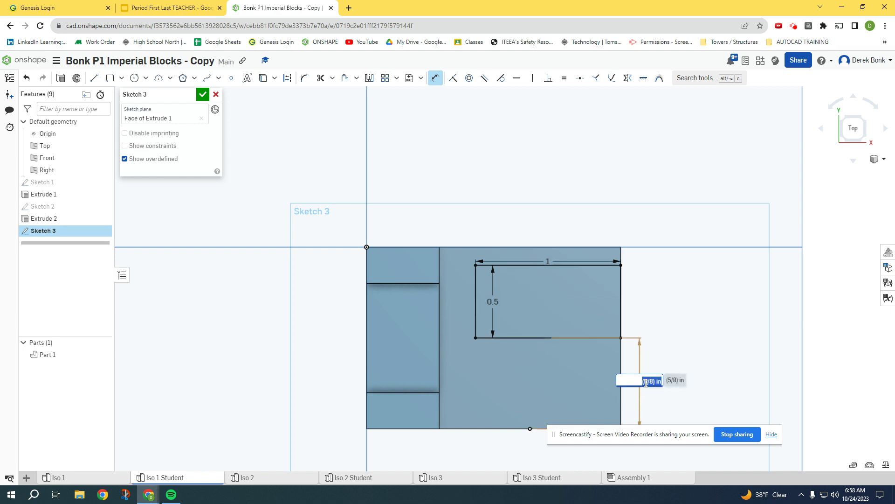
pyautogui.write('3/8')
pyautogui.press('Return')
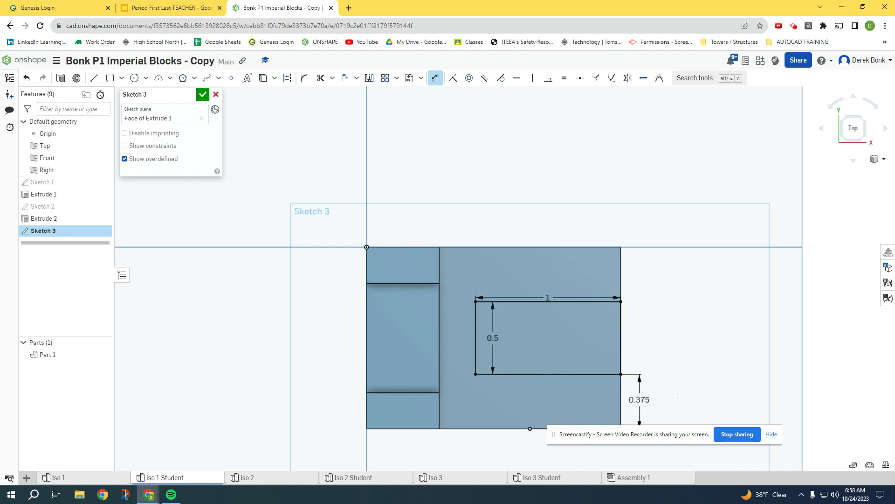
pyautogui.moveTo(659, 438); pyautogui.dragTo(689, 468)
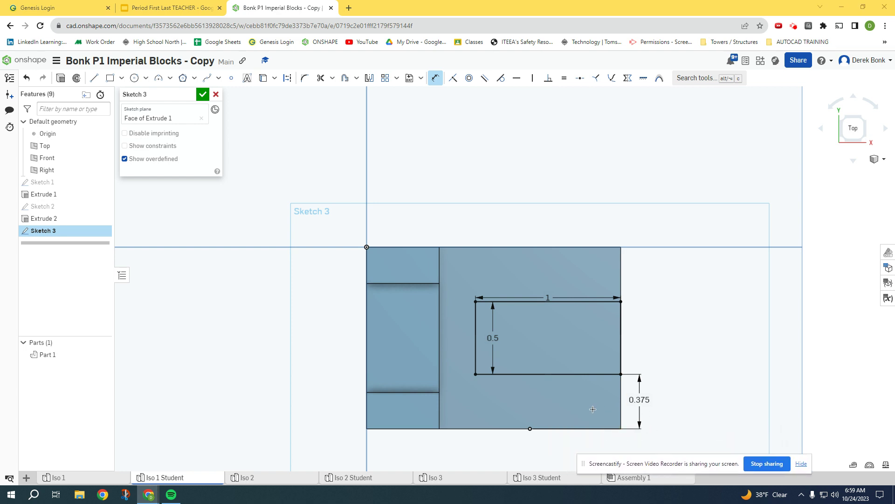
pyautogui.scroll(3, 593, 409)
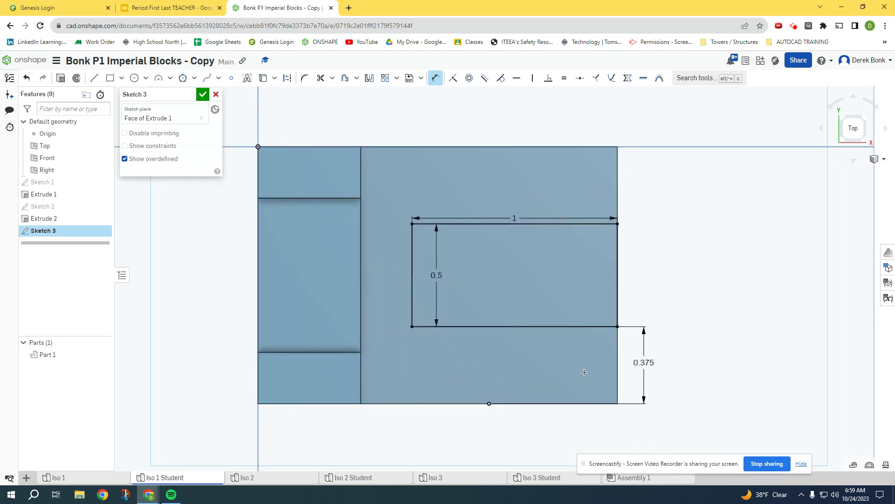
pyautogui.click(201, 95)
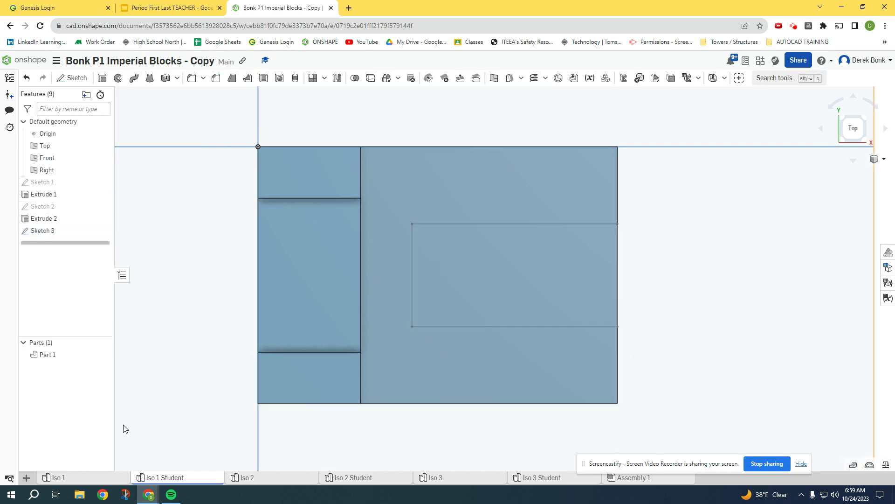
# Open Extrude 3 of the reference Iso 1 part studio to examine the slot cut's operation, end condition and depth.
pyautogui.click(99, 477)
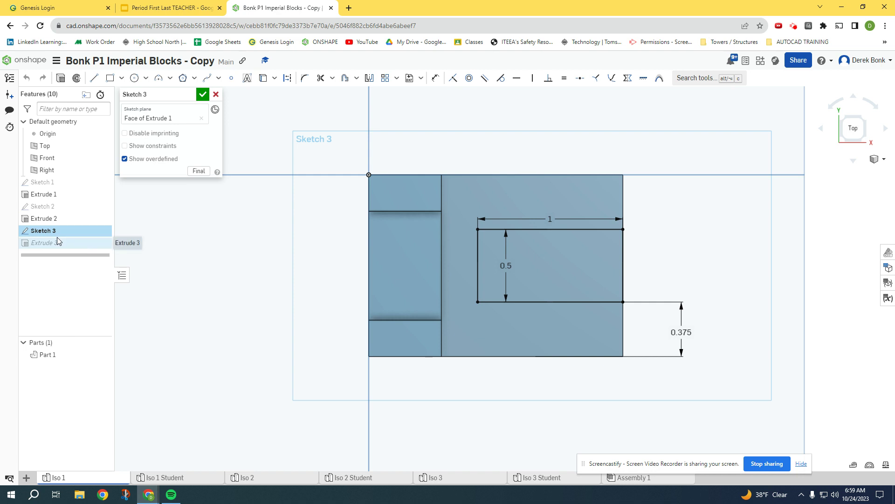
pyautogui.doubleClick(59, 242)
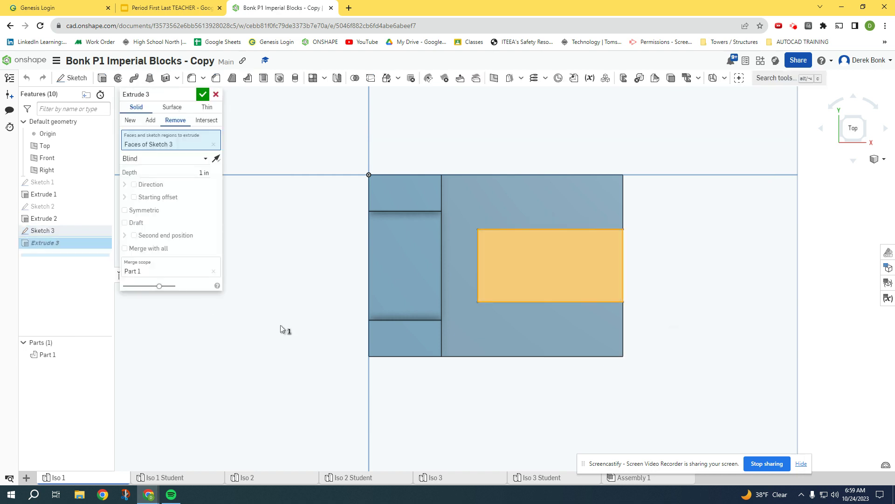
pyautogui.moveTo(393, 350); pyautogui.dragTo(386, 332, button='right')
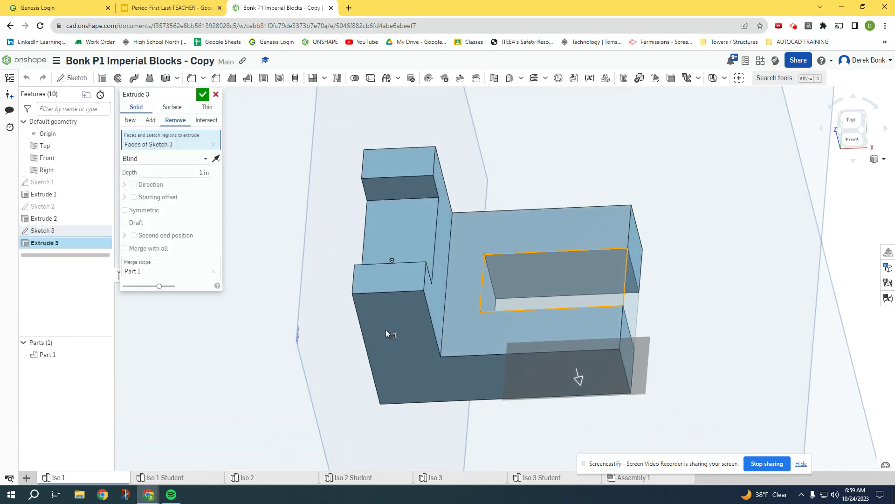
# In Iso 1 Student, extrude the slot rectangle as a Blind Remove cut 1 in deep through the base.
pyautogui.click(182, 480)
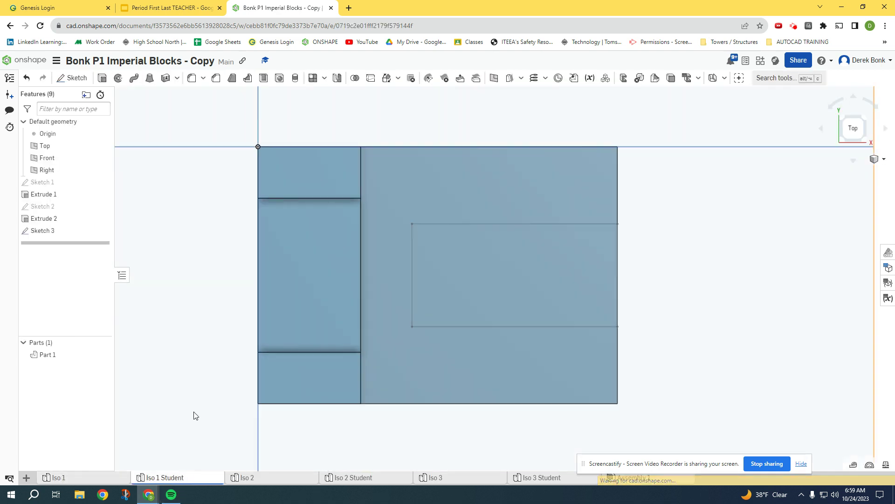
pyautogui.click(103, 81)
pyautogui.click(453, 261)
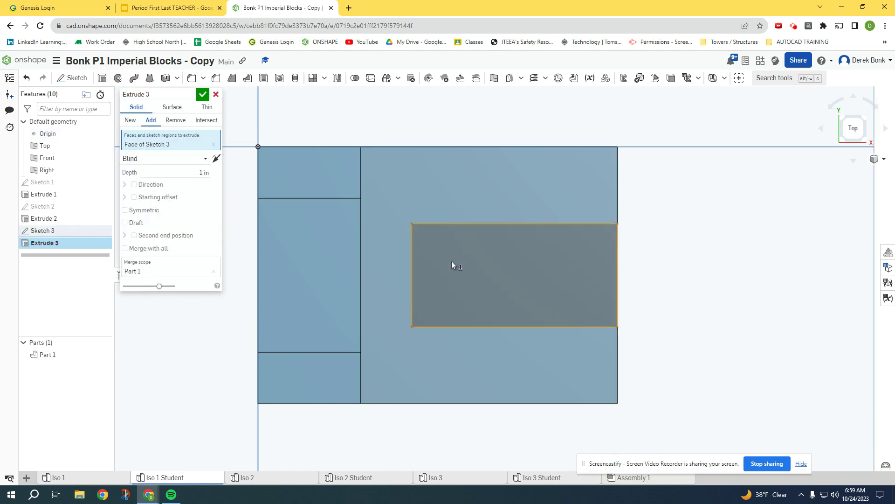
pyautogui.click(175, 120)
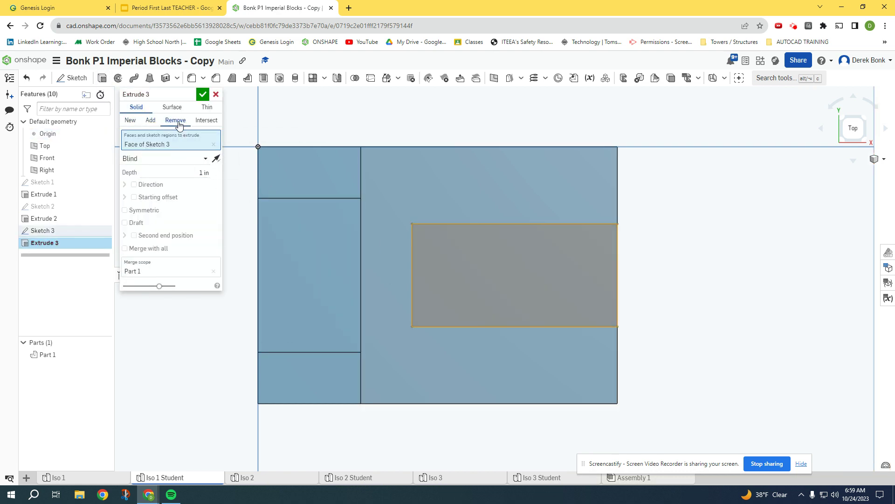
pyautogui.click(203, 95)
# Check the finished block in isometric view and open the Iso 2 part studio to see the next reference block.
pyautogui.hotkey('shift', '7')
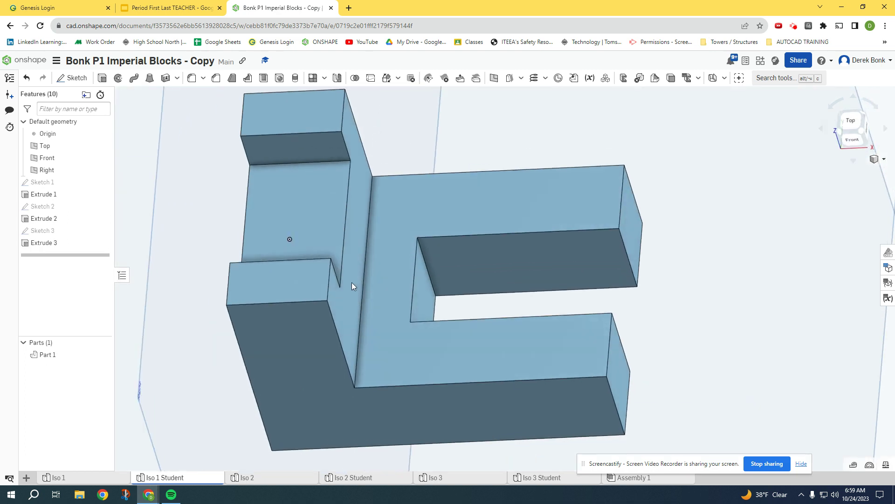
pyautogui.press('f')
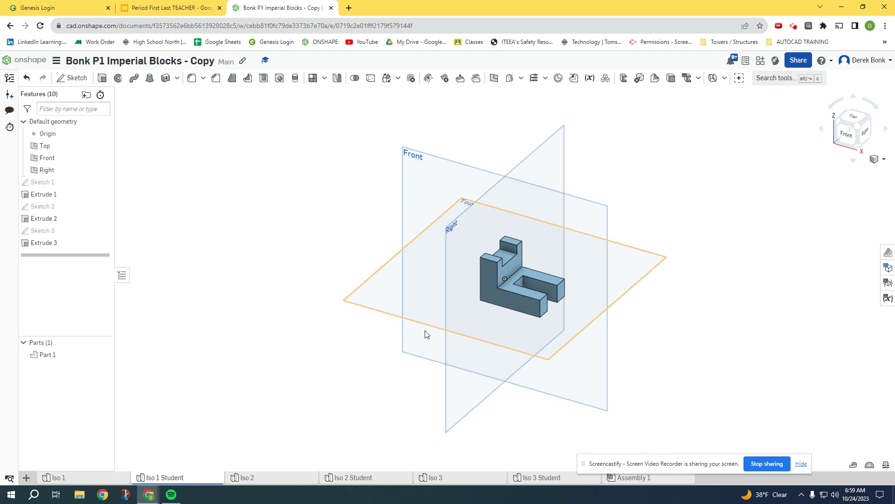
pyautogui.scroll(3, 560, 378)
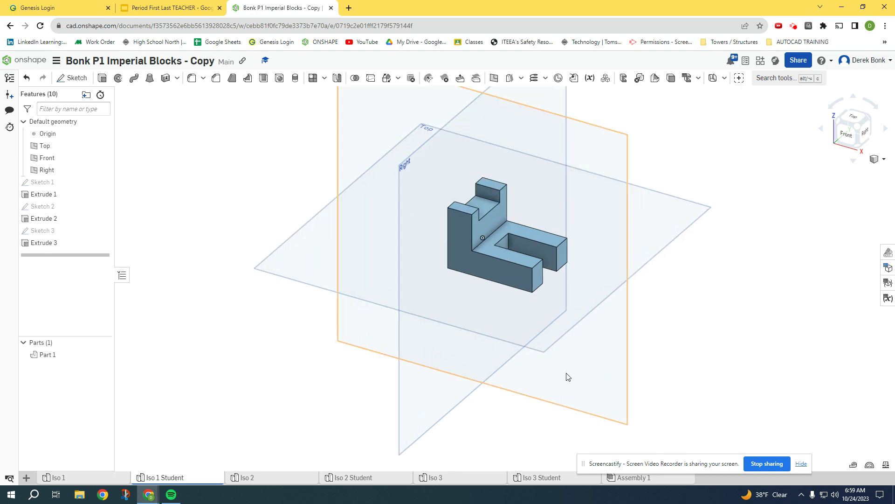
pyautogui.moveTo(574, 370); pyautogui.dragTo(567, 404, button='middle')
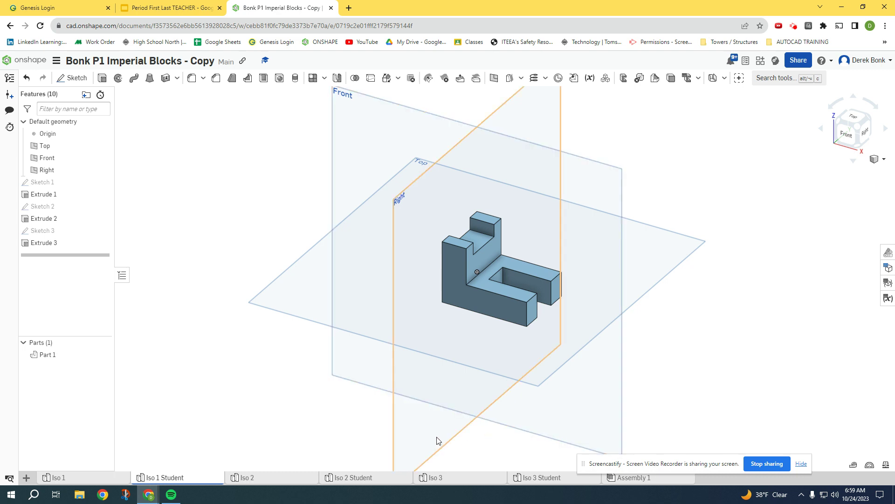
pyautogui.click(268, 477)
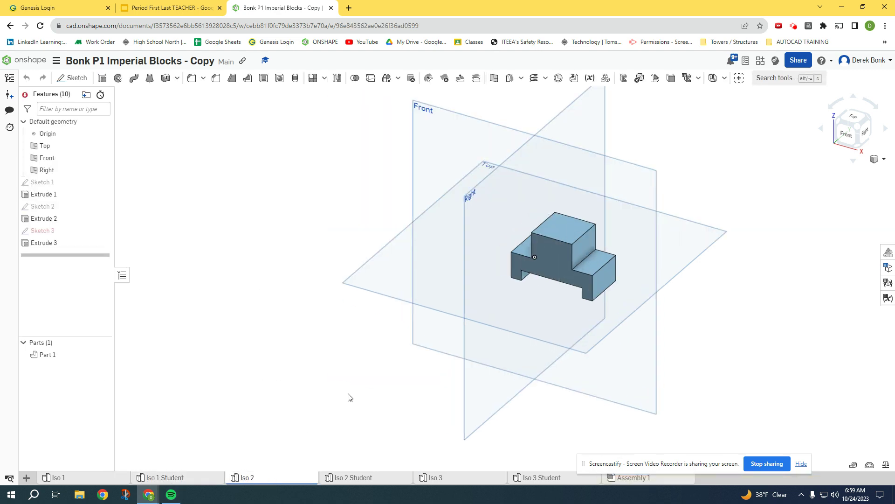
# Open Sketch 1 and Extrude 1 of the reference Iso 2 part studio to examine the base rectangle's plane, dimensions and extrusion depth.
pyautogui.rightClick(101, 232)
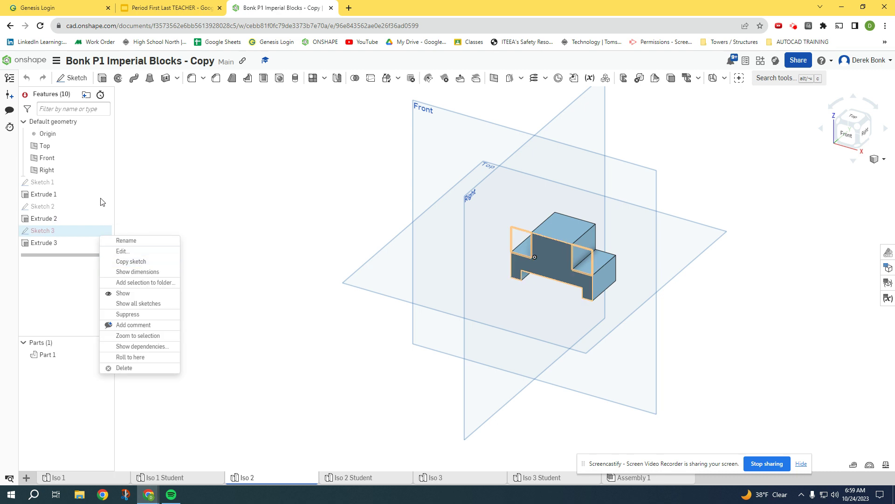
pyautogui.click(52, 183)
pyautogui.doubleClick(52, 182)
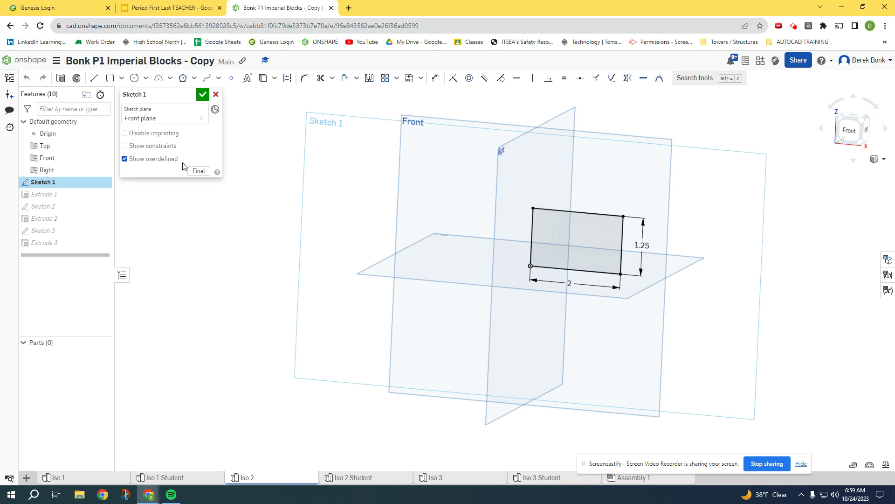
pyautogui.doubleClick(37, 196)
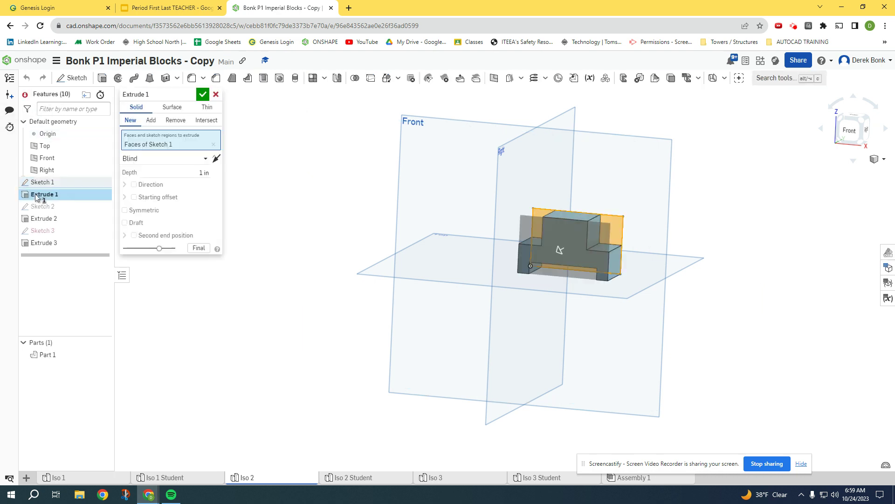
pyautogui.hotkey('shift', '7')
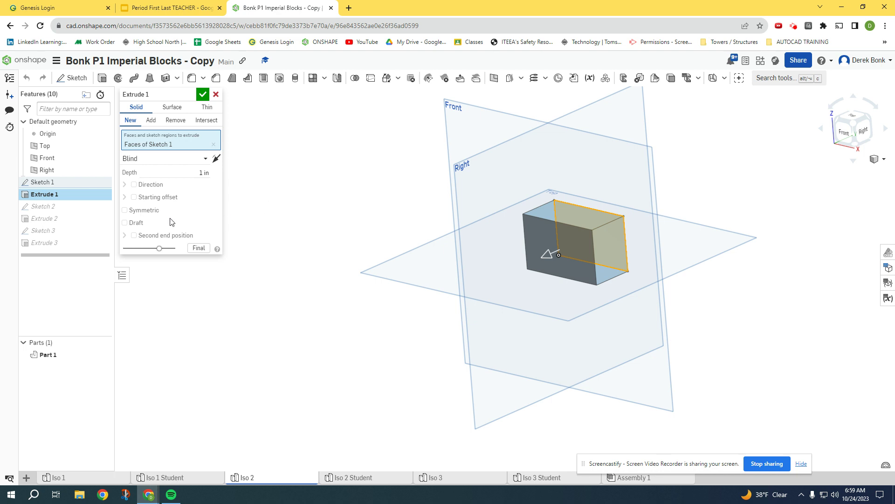
# Open Sketch 2 of the reference Iso 2 part studio and examine the notch rectangle's dimensions on the block's front face.
pyautogui.doubleClick(69, 204)
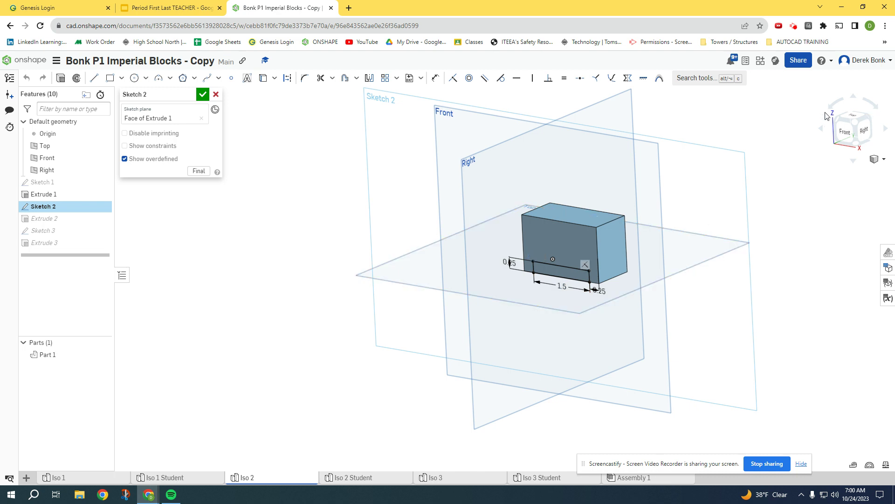
pyautogui.click(846, 134)
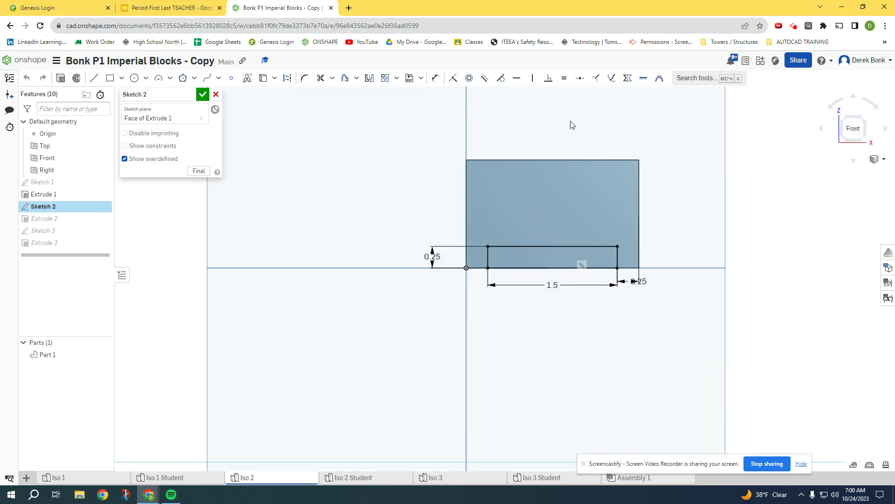
pyautogui.scroll(2, 569, 124)
pyautogui.moveTo(603, 139); pyautogui.dragTo(535, 171, button='middle')
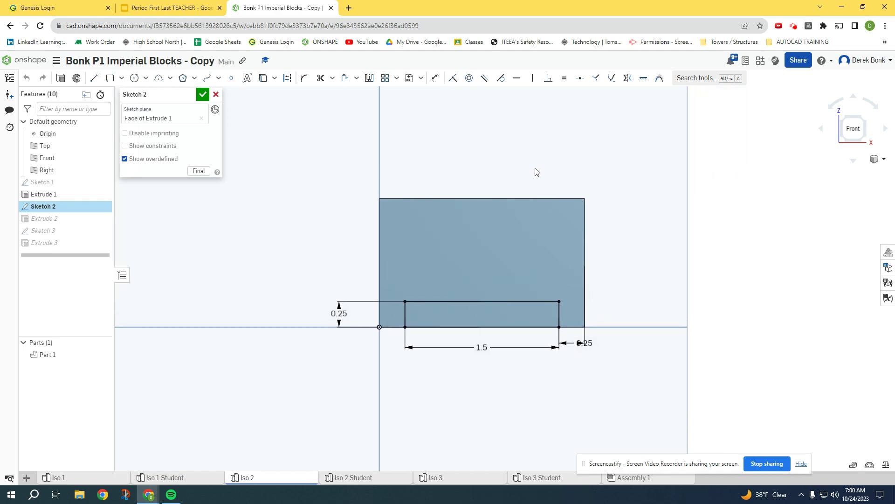
pyautogui.moveTo(641, 138); pyautogui.dragTo(635, 148, button='right')
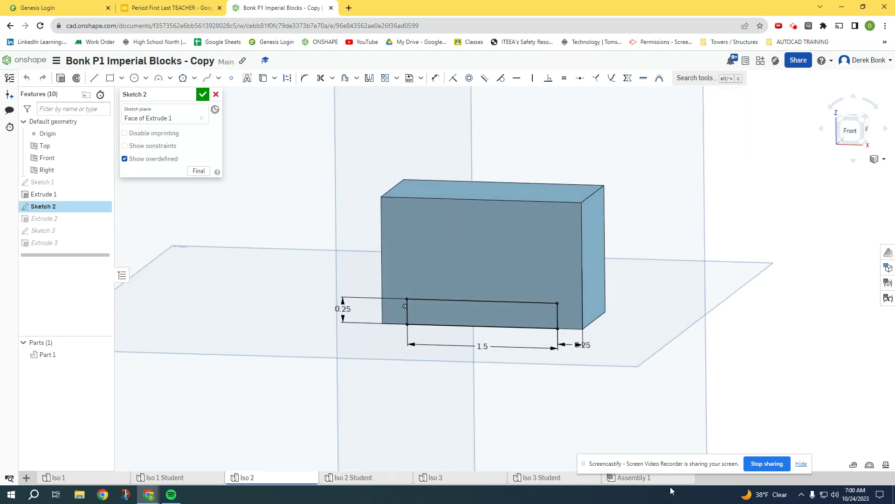
pyautogui.moveTo(671, 470); pyautogui.dragTo(697, 420)
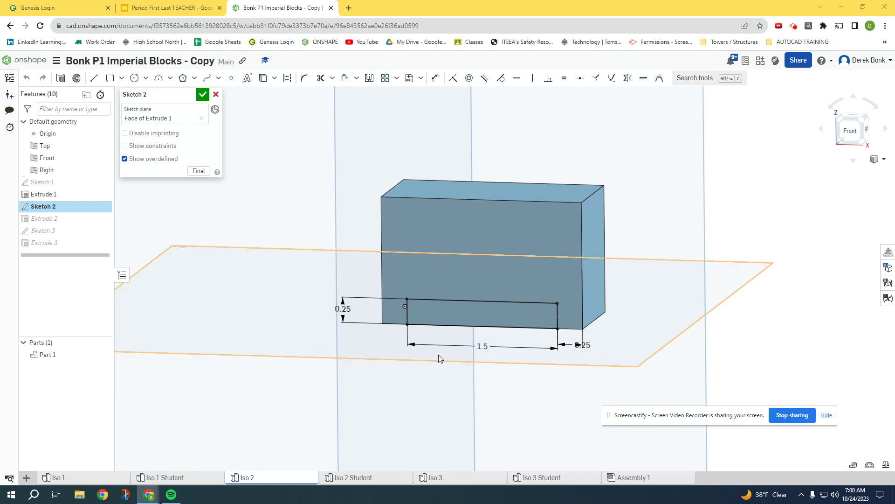
pyautogui.click(87, 59)
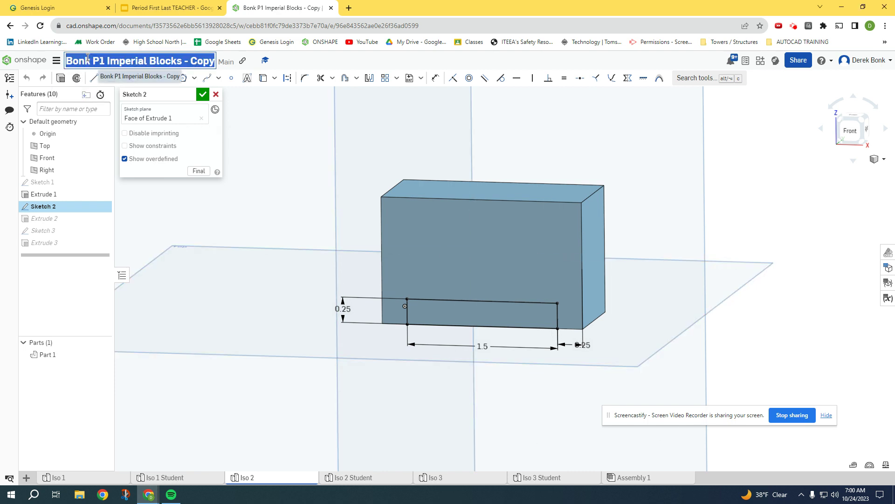
pyautogui.click(91, 59)
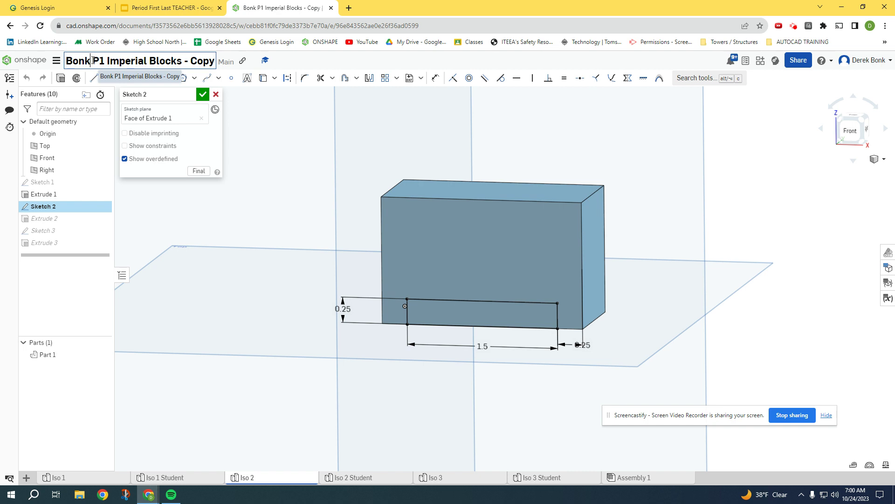
pyautogui.press('BackSpace')
pyautogui.press('BackSpace')
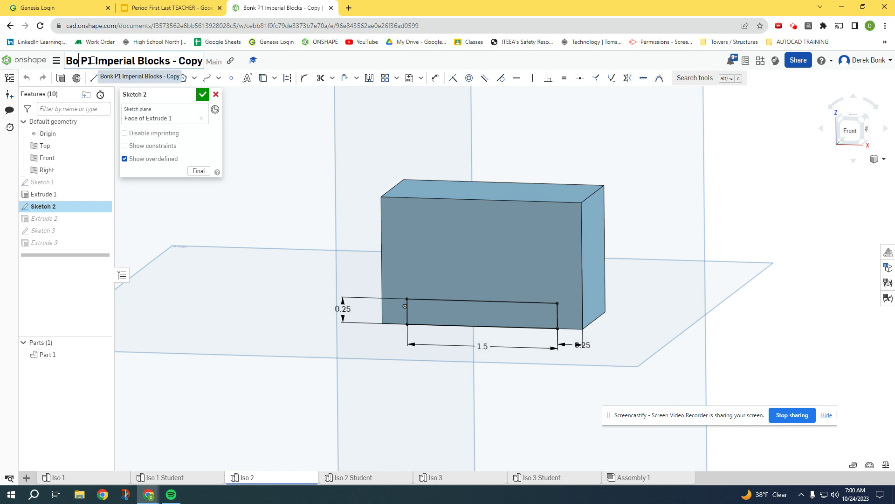
pyautogui.write('n')
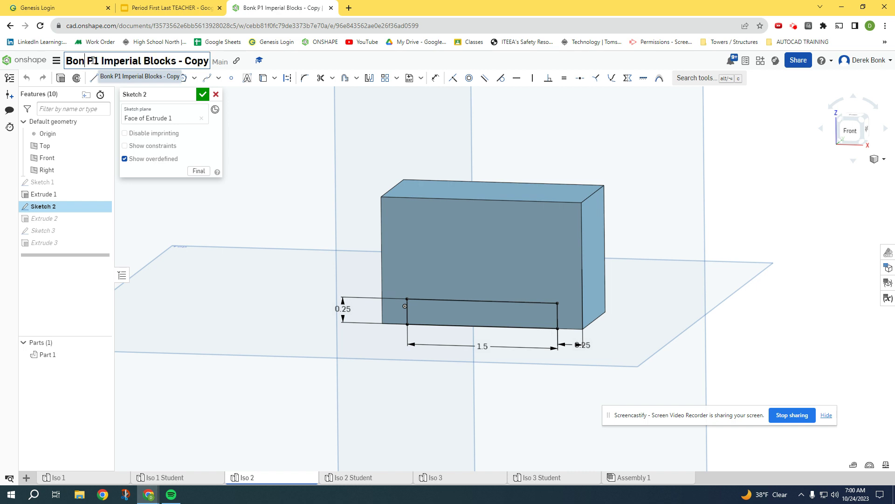
pyautogui.write('k')
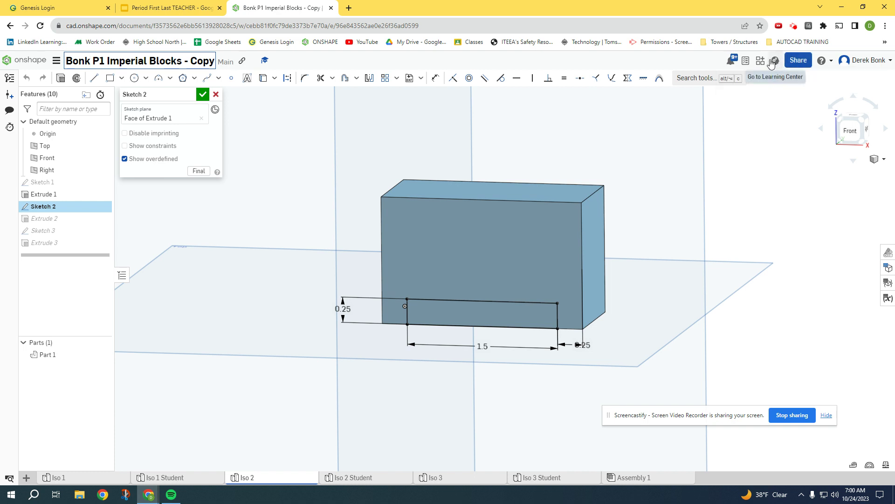
pyautogui.click(695, 416)
pyautogui.moveTo(696, 417); pyautogui.dragTo(604, 421)
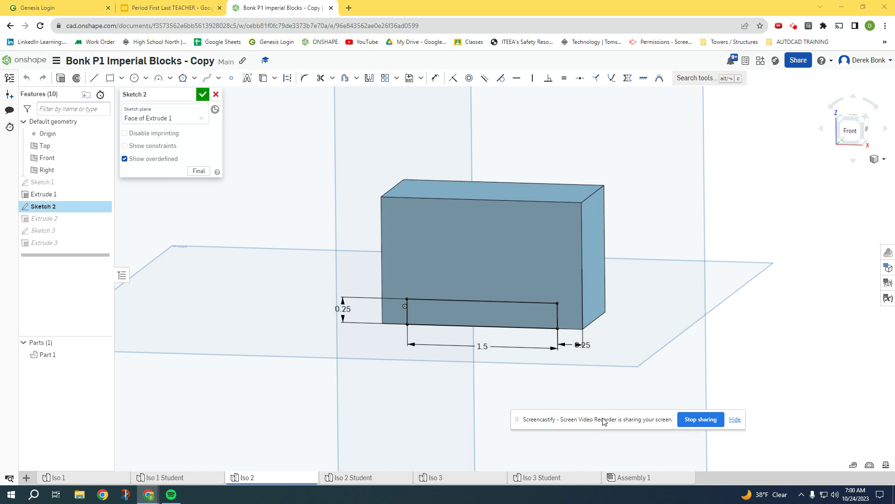